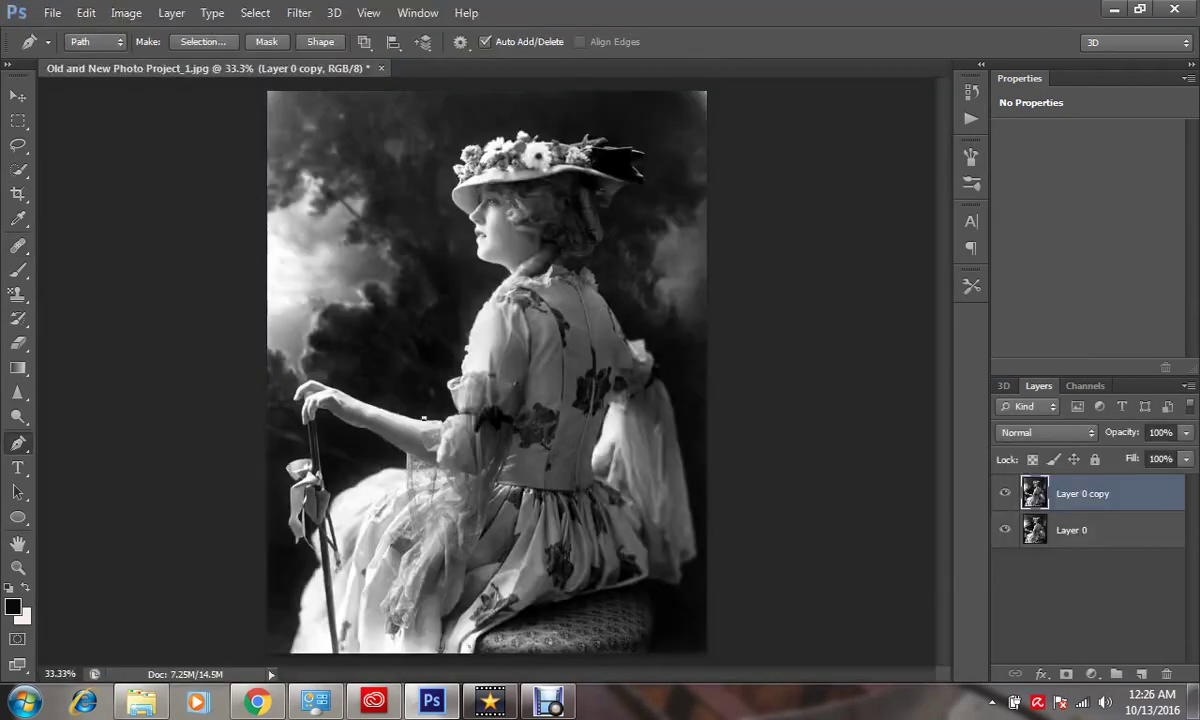
Begin the dress path with curved Pen anchors from the neckline along the sleeve edge
drag(433, 418, 446, 418)
drag(463, 361, 466, 342)
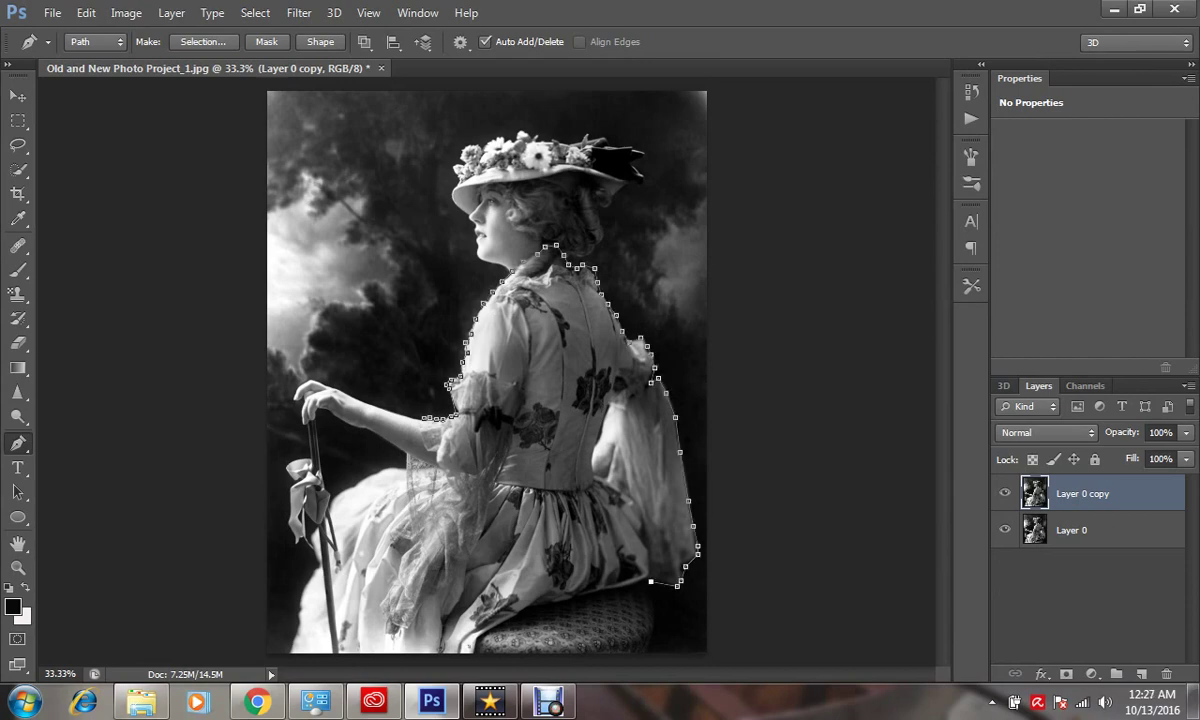
Trace the Pen path along the skirt bottom toward the seat
click(633, 583)
click(617, 586)
click(591, 592)
click(573, 596)
click(563, 603)
click(543, 603)
click(533, 608)
click(519, 613)
click(503, 622)
click(490, 630)
click(478, 639)
Run the path up the skirt's left edge and the dress front, then finish it
click(291, 651)
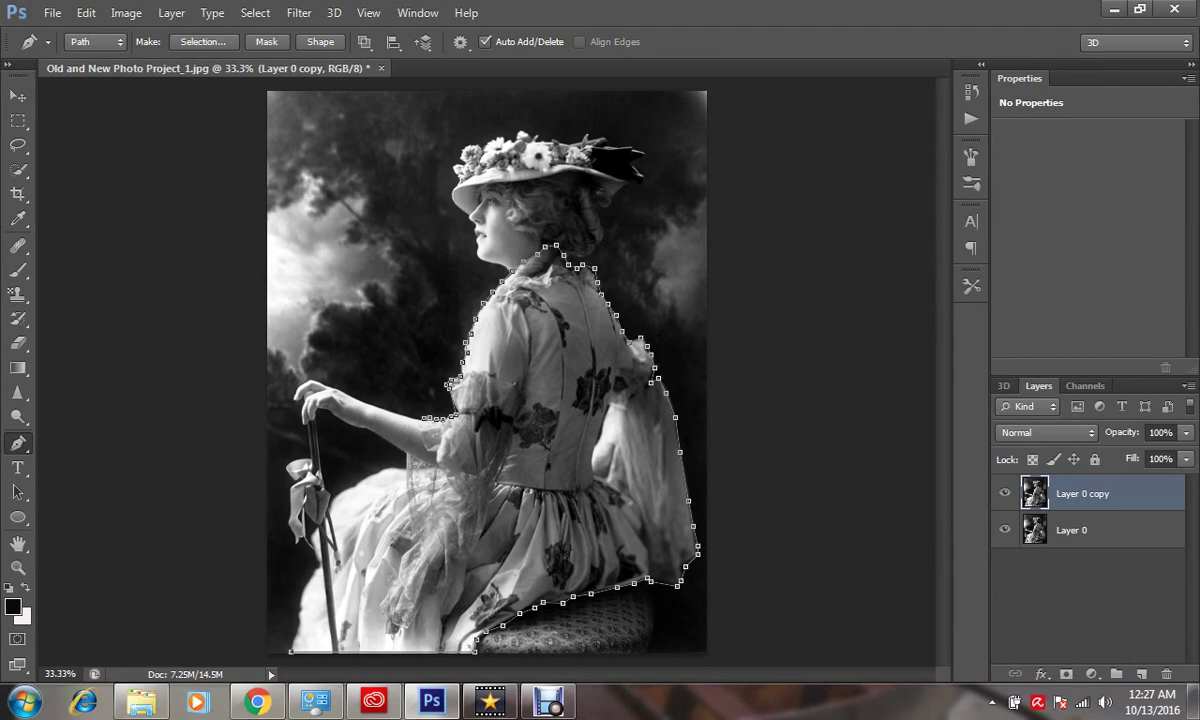
click(299, 620)
click(310, 574)
click(315, 530)
drag(310, 474, 363, 439)
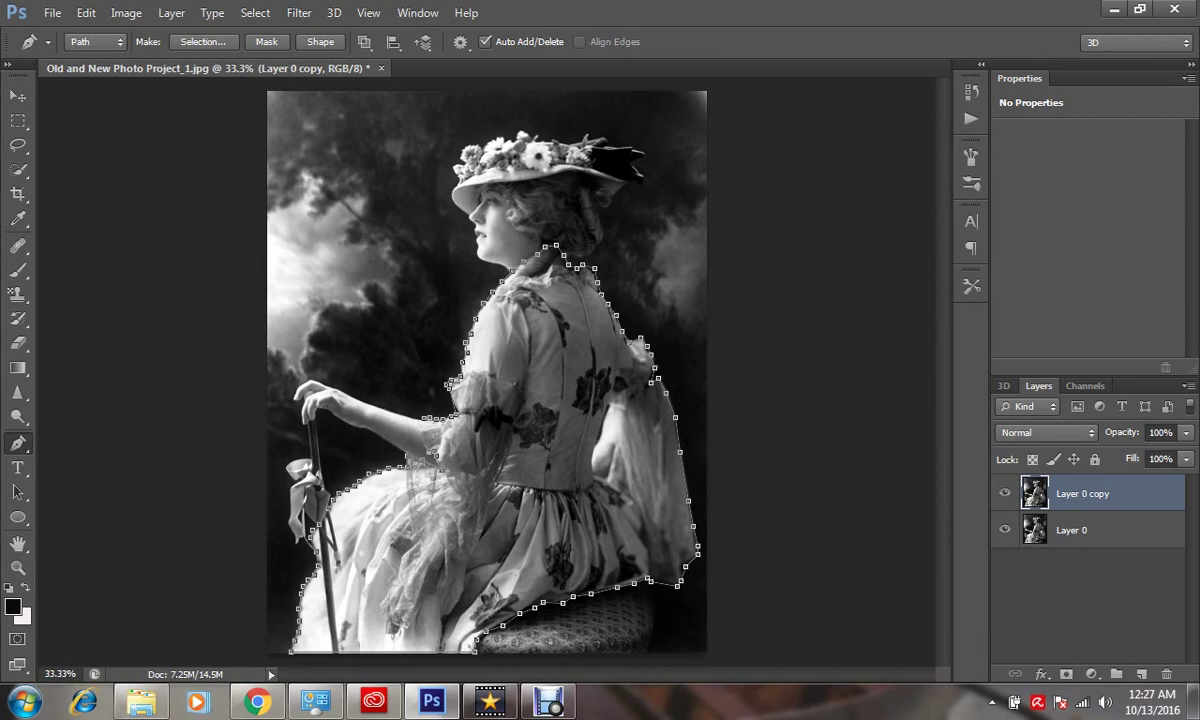
key(Escape)
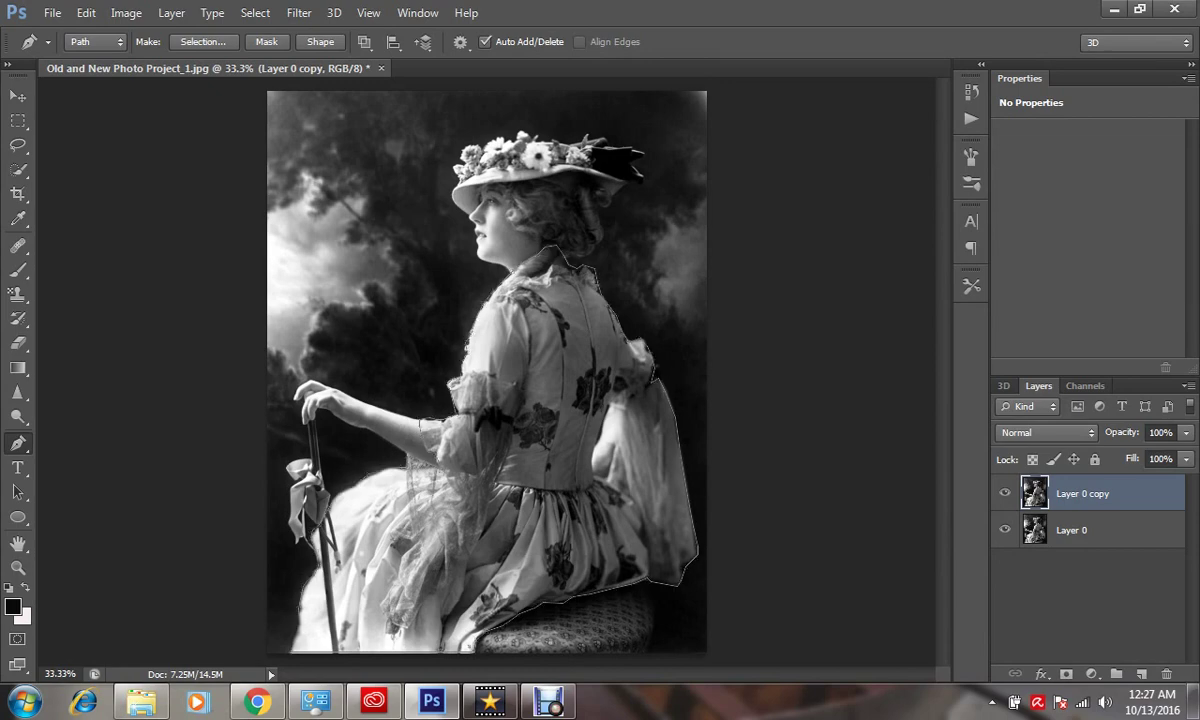
Convert the dress path into a selection with a 1.5 px feather
right_click(505, 228)
click(560, 316)
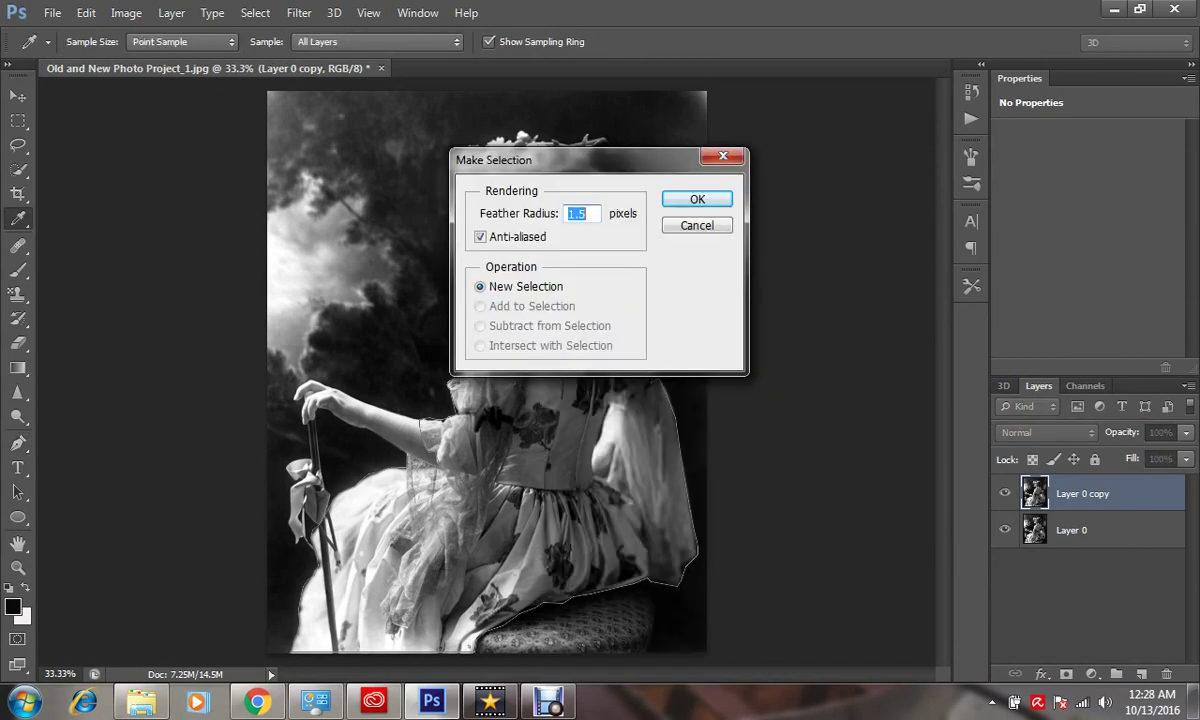
key(Return)
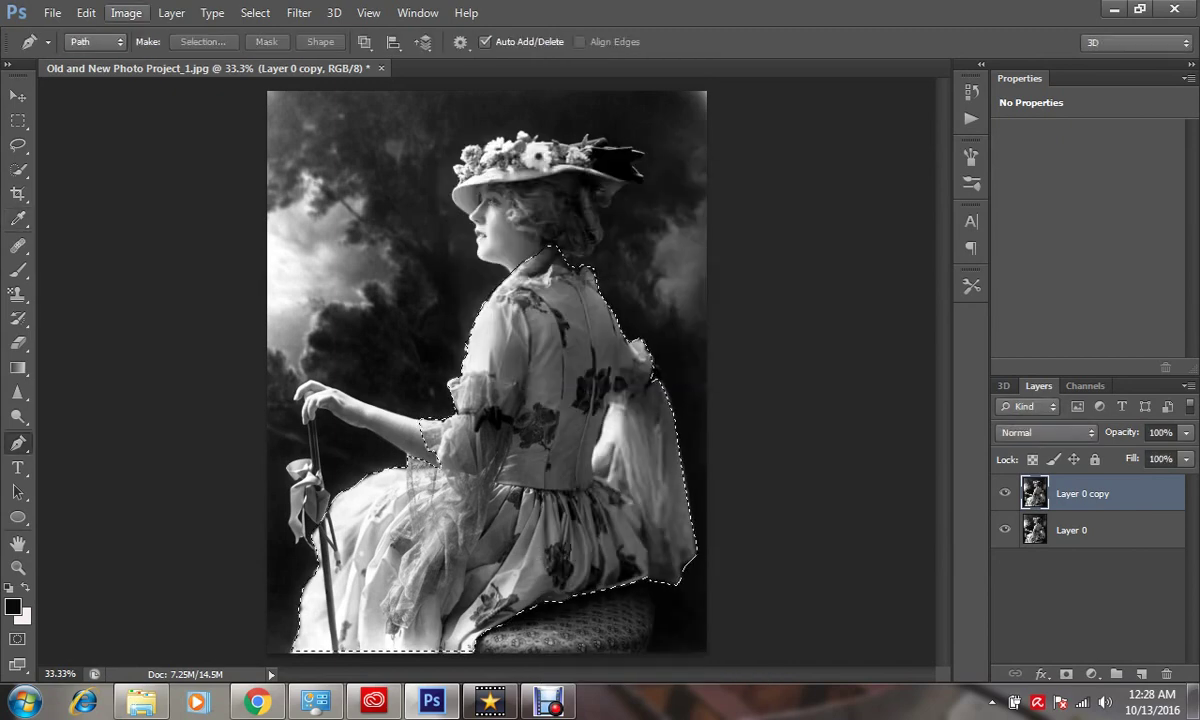
Shift the dress's Color Balance midtone levels toward yellow
click(126, 13)
mouse_move(155, 60)
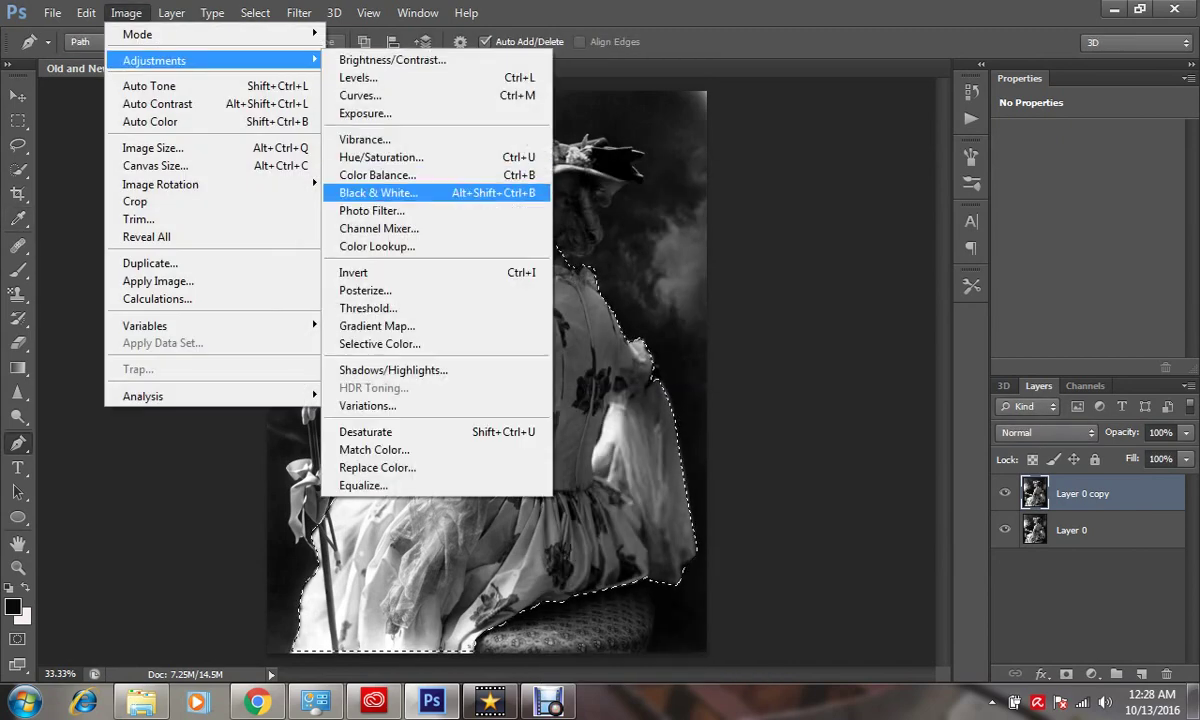
click(378, 175)
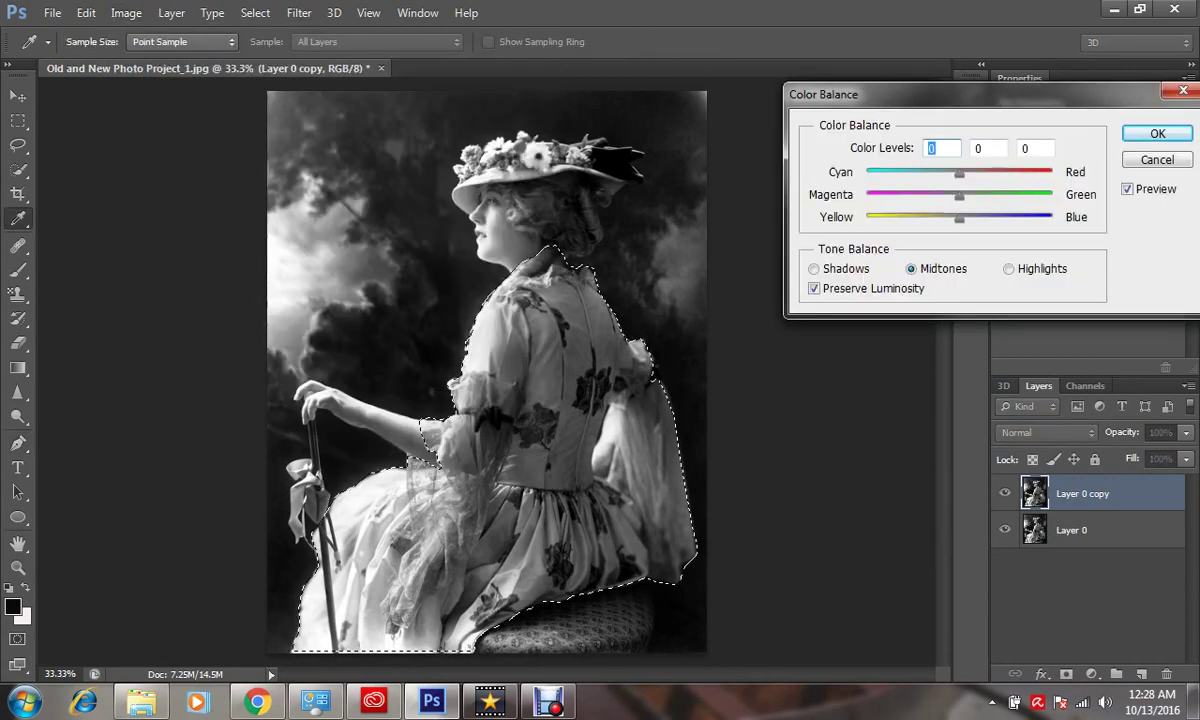
text(33)
key(shift+Tab)
text(65)
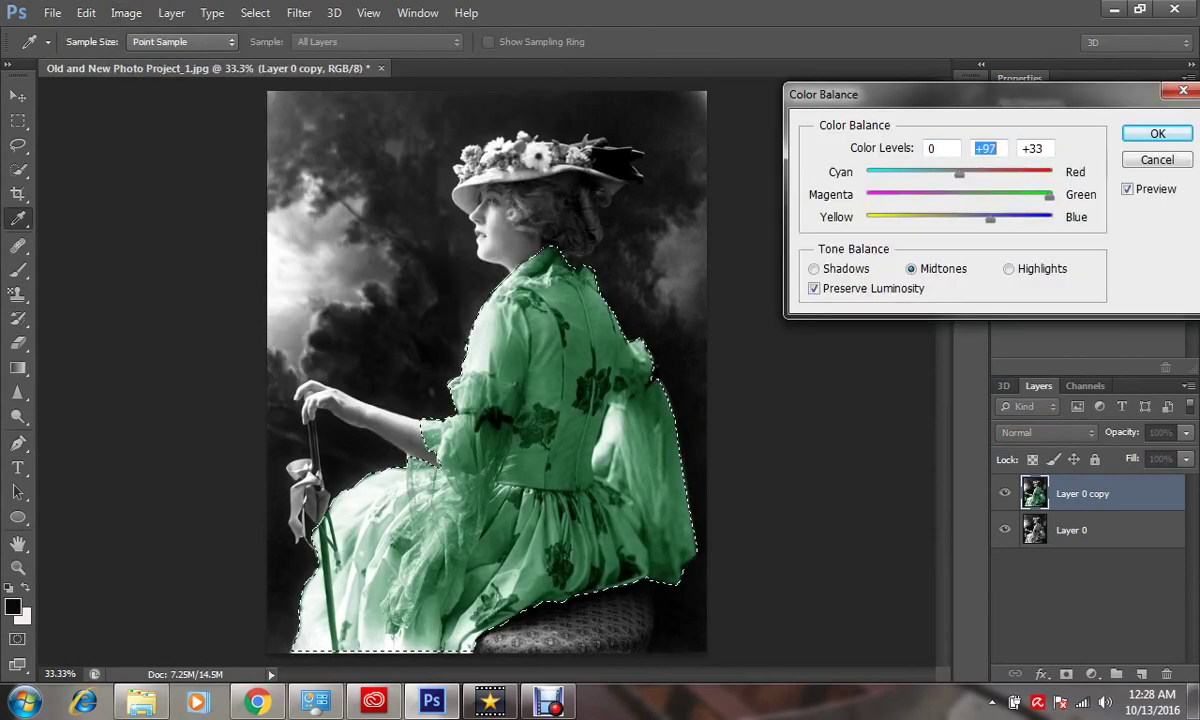
text(97)
key(shift+Tab)
text(95)
key(Tab)
key(Tab)
text(12)
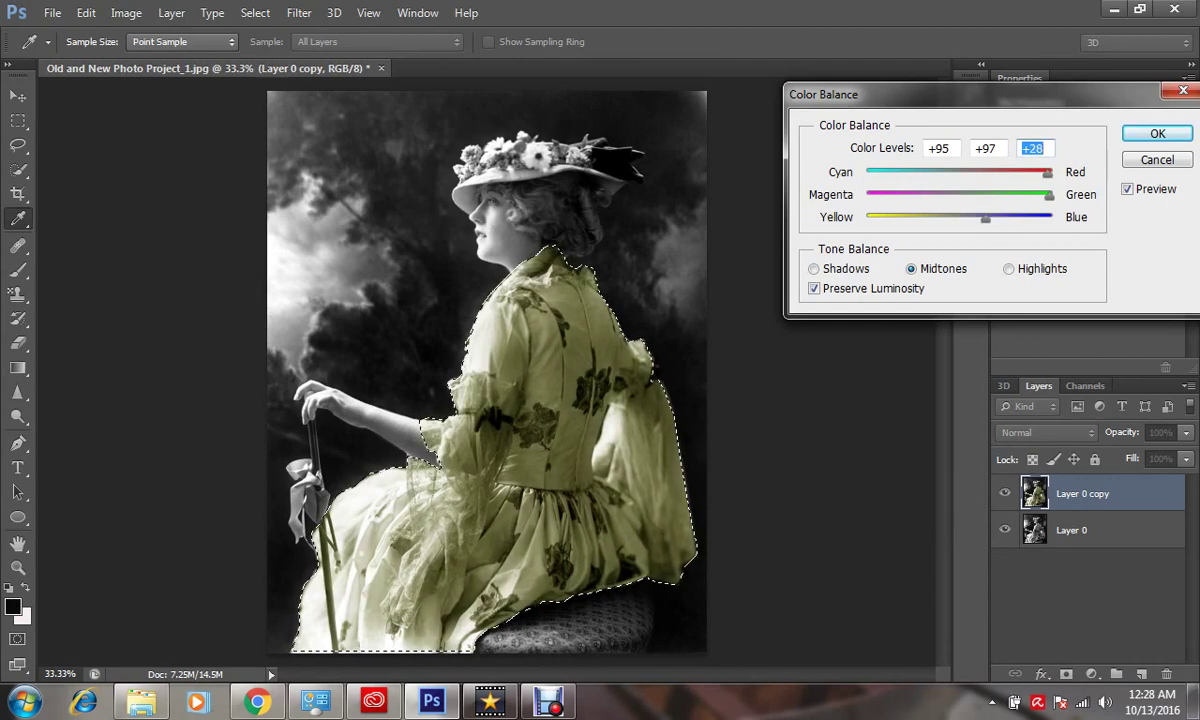
key(shift+Tab)
text(70)
key(shift+Tab)
text(100)
key(Tab)
key(Tab)
text(-57)
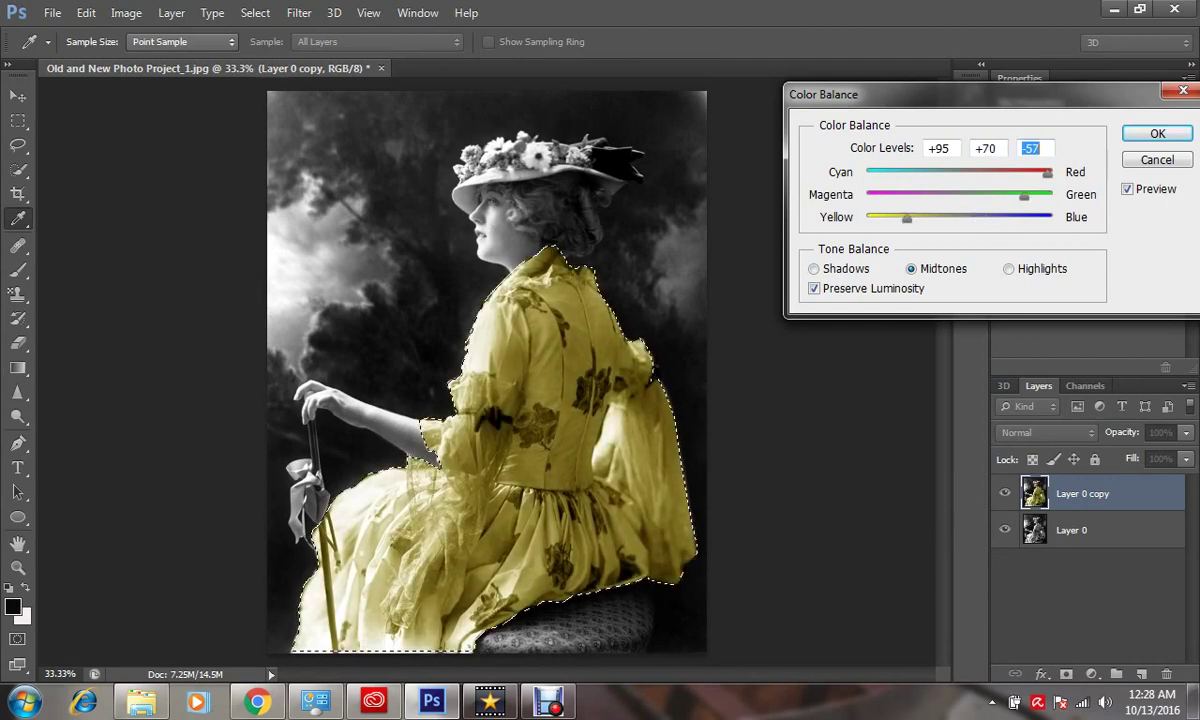
key(shift+Tab)
text(8)
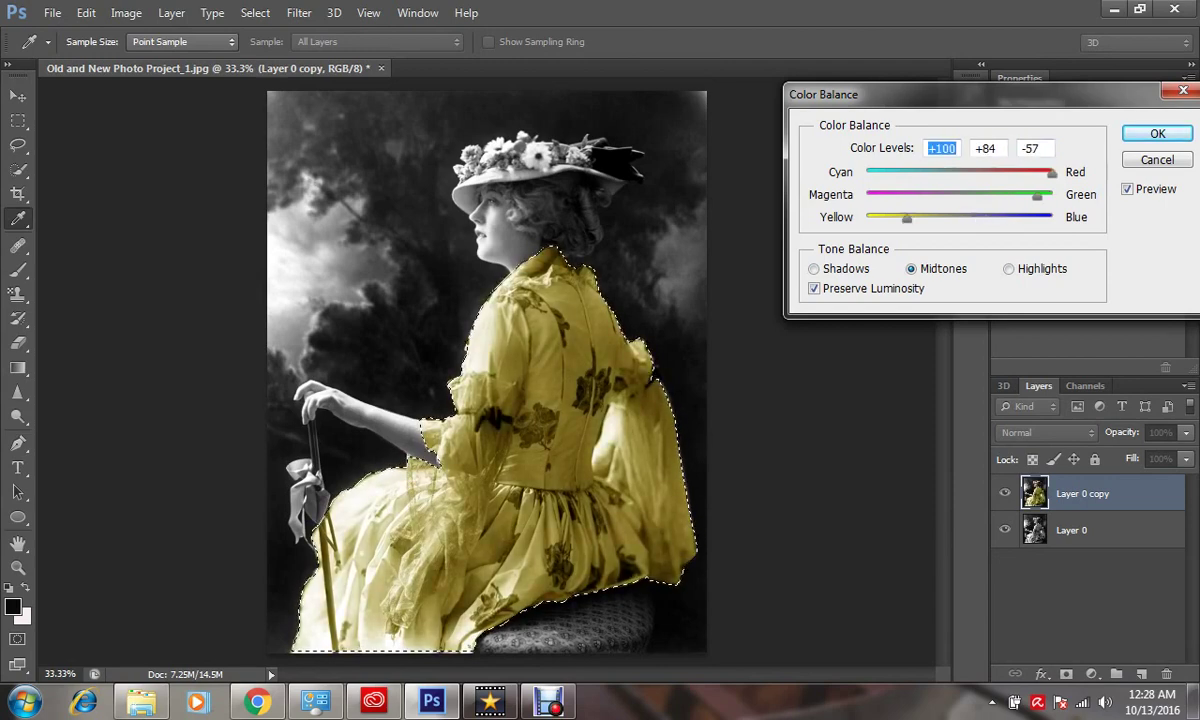
text(9)
Set the dress's shadow levels to 64 and 67 and apply the balance
key(ctrl+1)
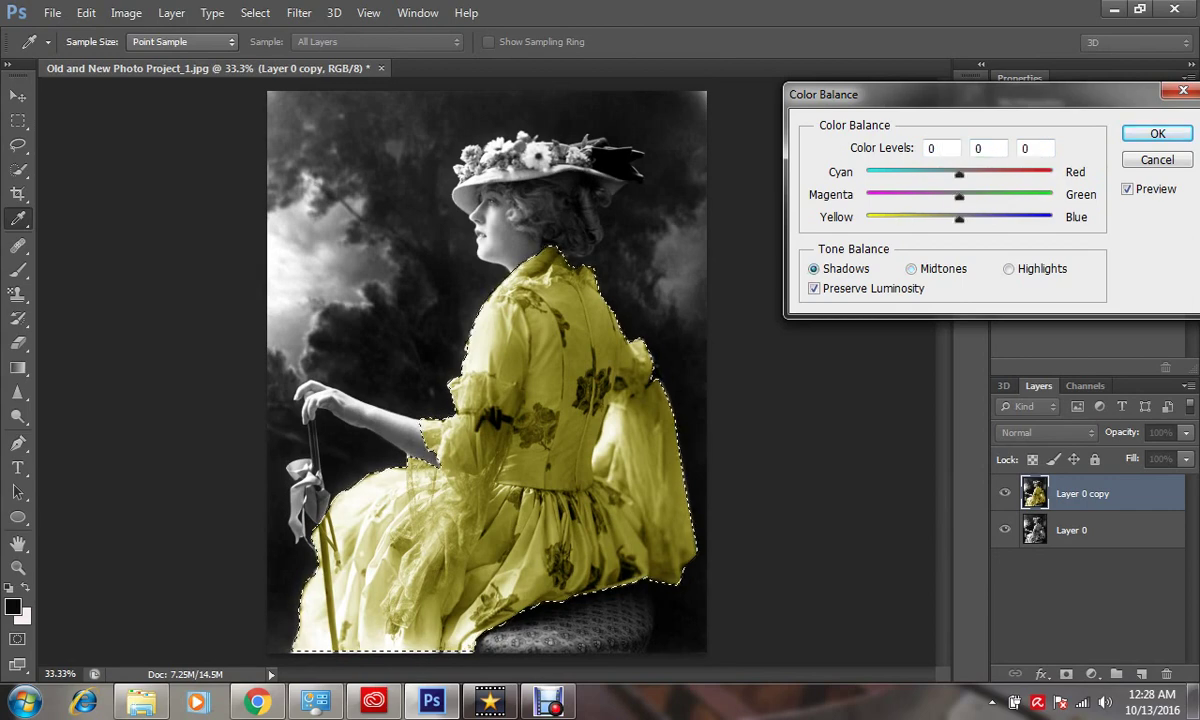
text(64)
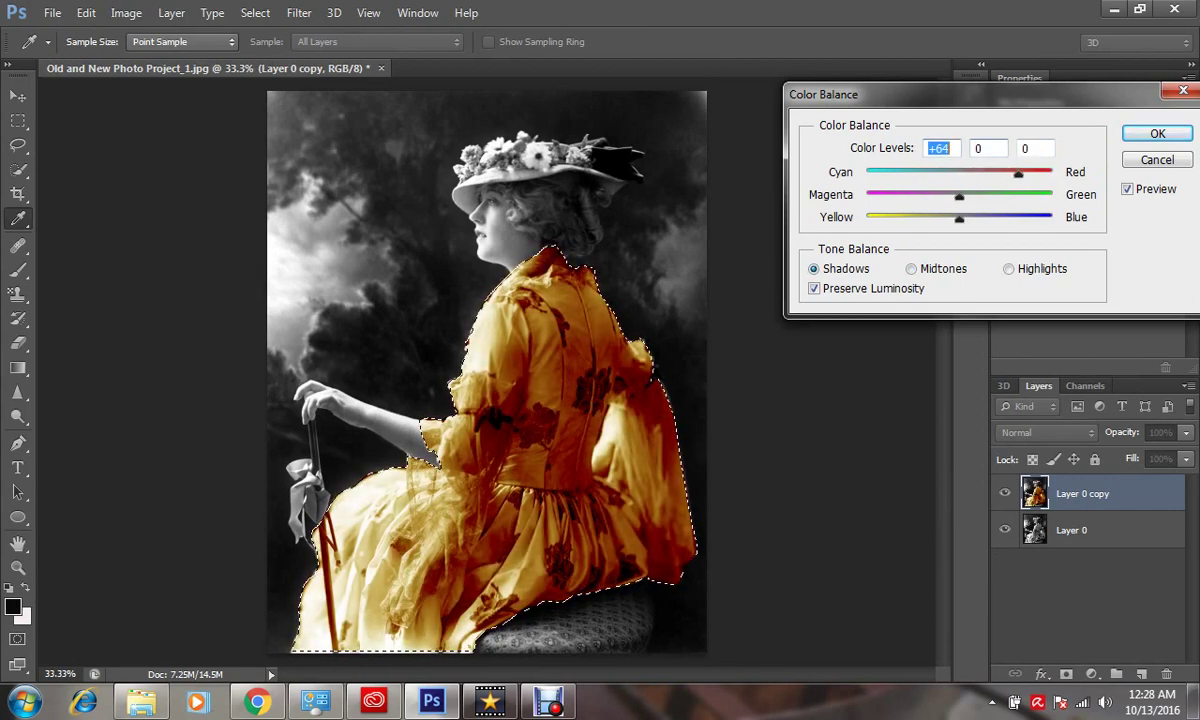
key(Tab)
text(67)
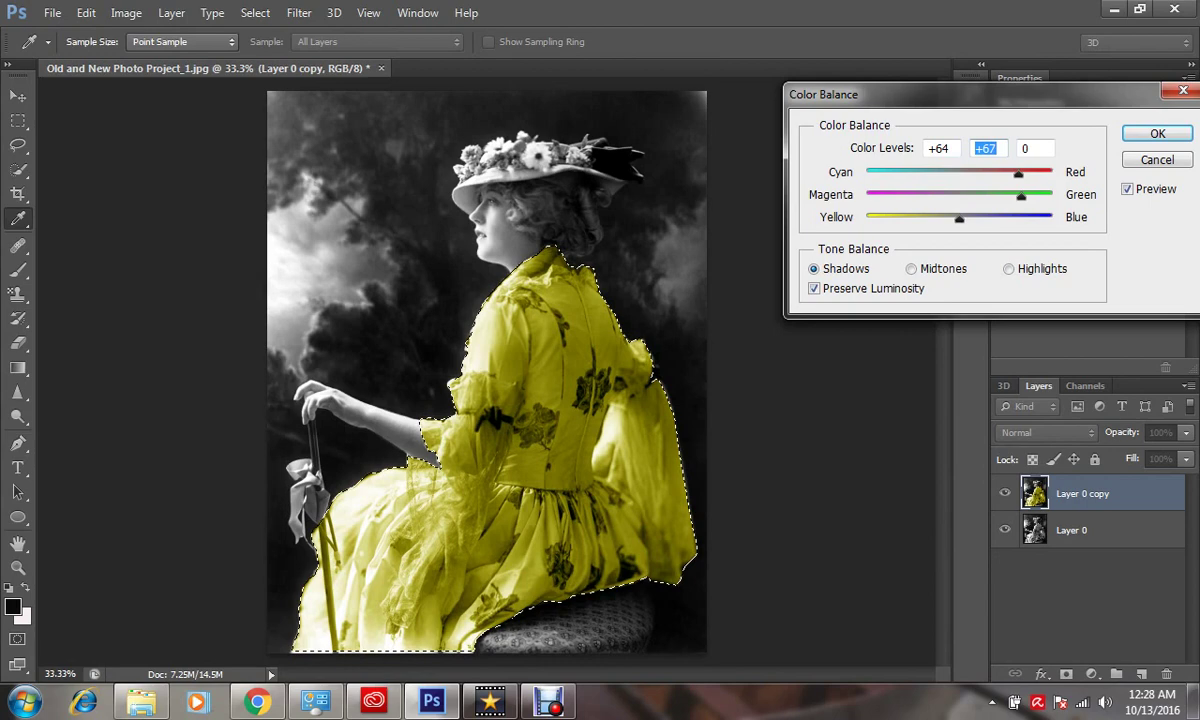
key(Return)
Copy the yellow dress onto a new Layer 1 and return to Layer 0 copy
key(p)
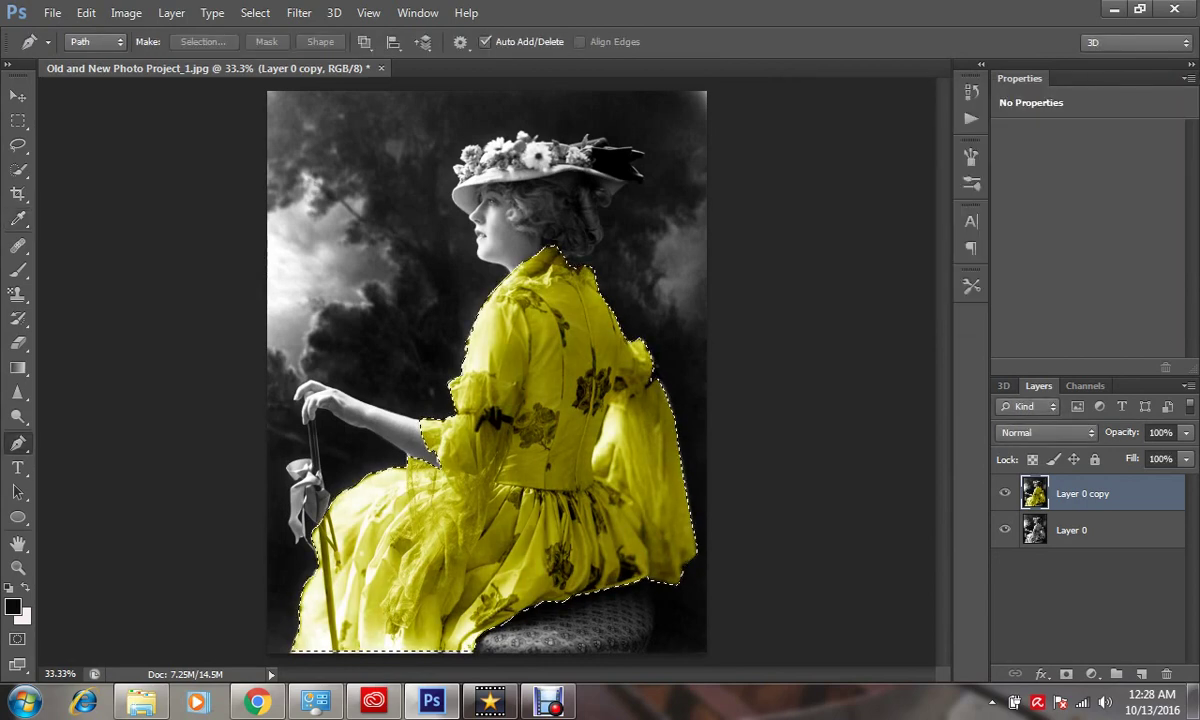
key(ctrl+j)
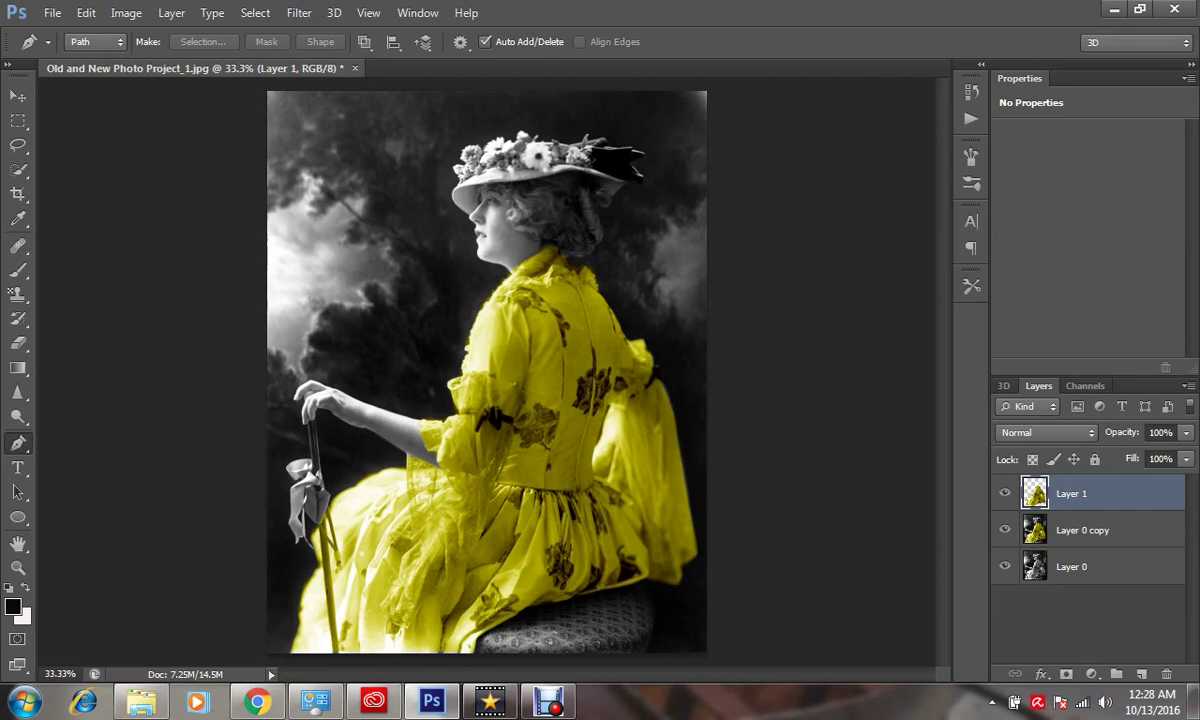
click(1082, 530)
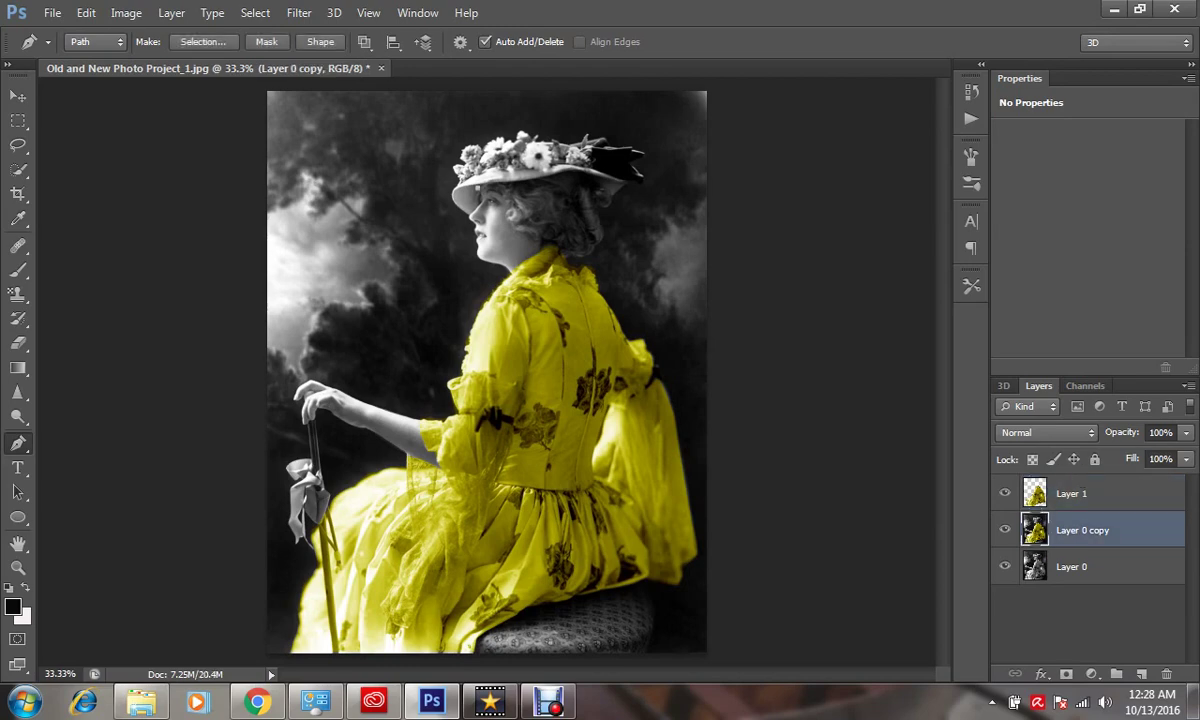
Trace a Pen path around the face and neck from hat brim to nose
click(509, 208)
click(532, 233)
click(539, 242)
click(522, 253)
click(503, 265)
click(487, 260)
click(476, 252)
click(476, 236)
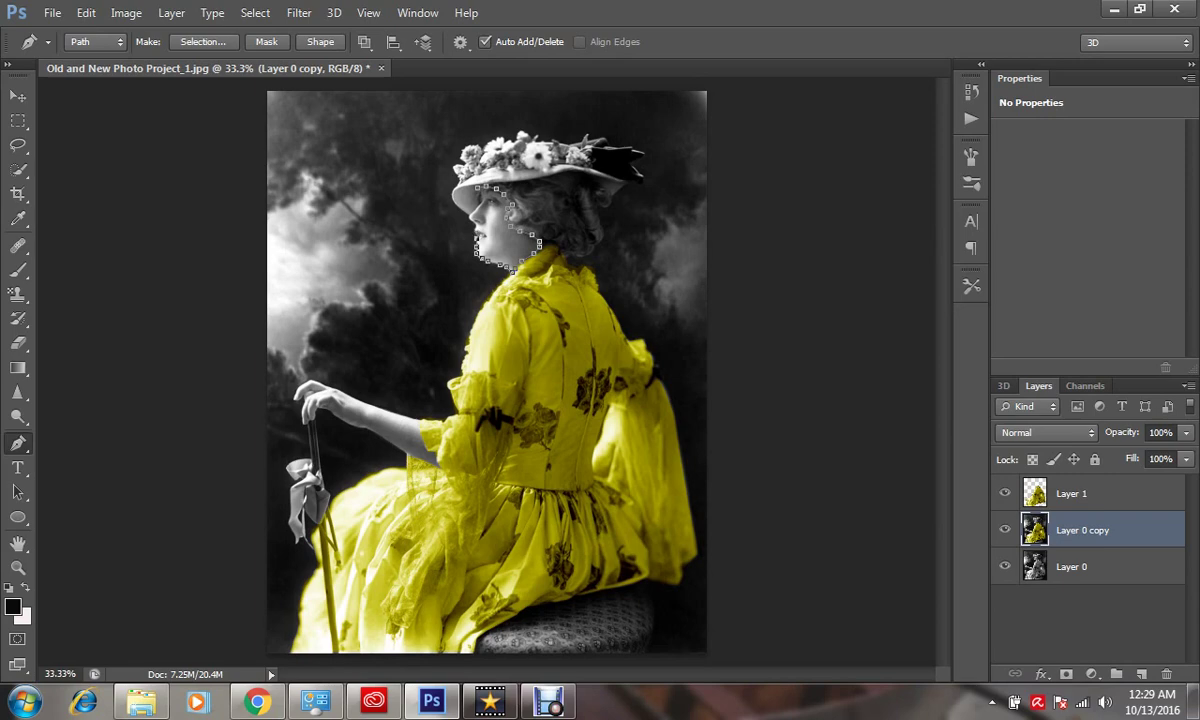
click(470, 219)
Convert the face path into a selection
right_click(511, 219)
click(580, 335)
key(Return)
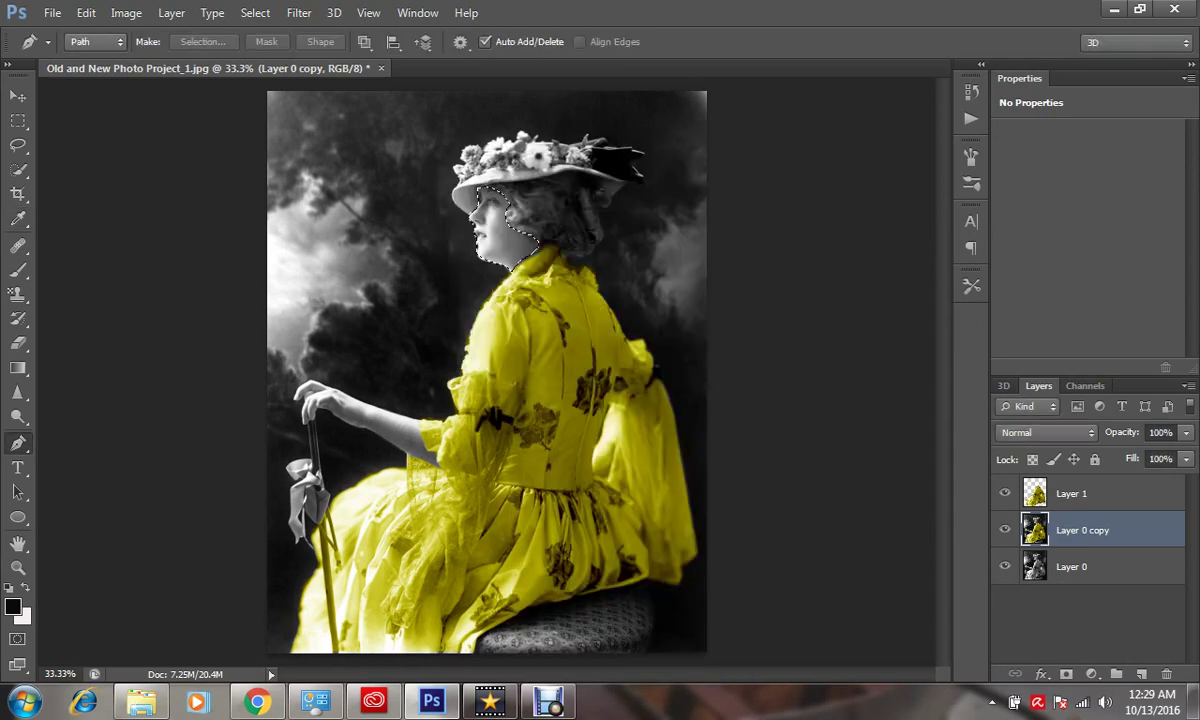
Set the face's Color Balance midtones to magenta–green -35 and yellow–blue -90
click(126, 12)
mouse_move(154, 60)
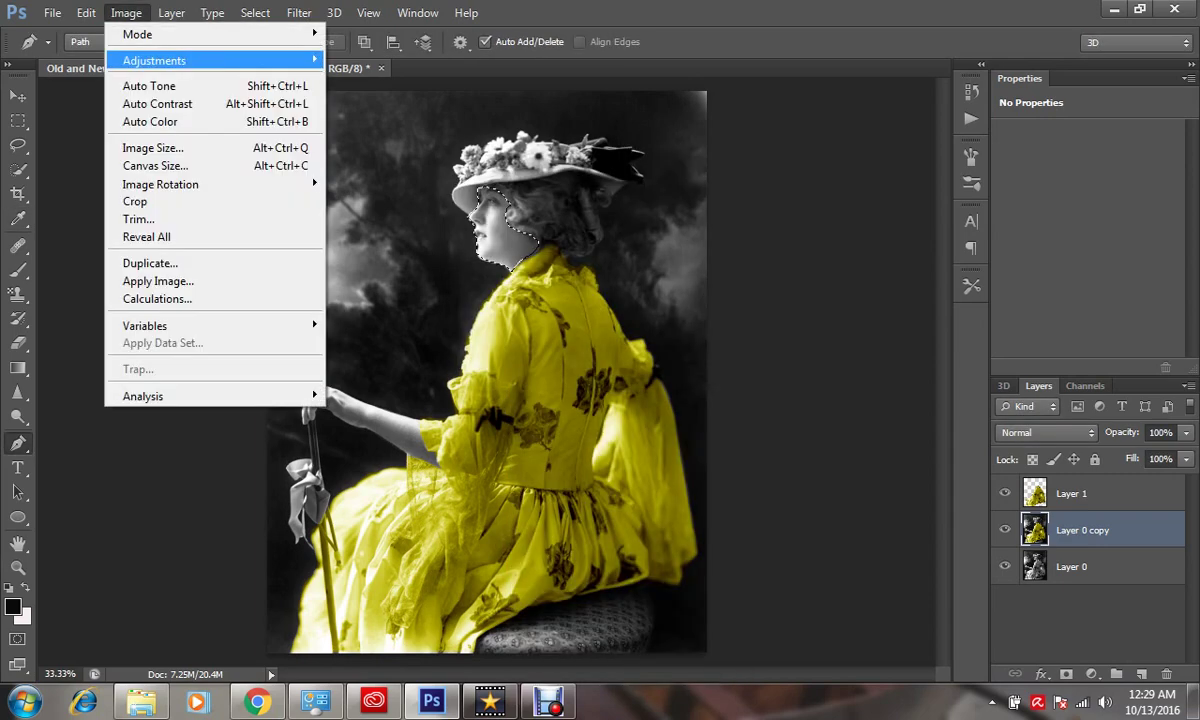
click(377, 175)
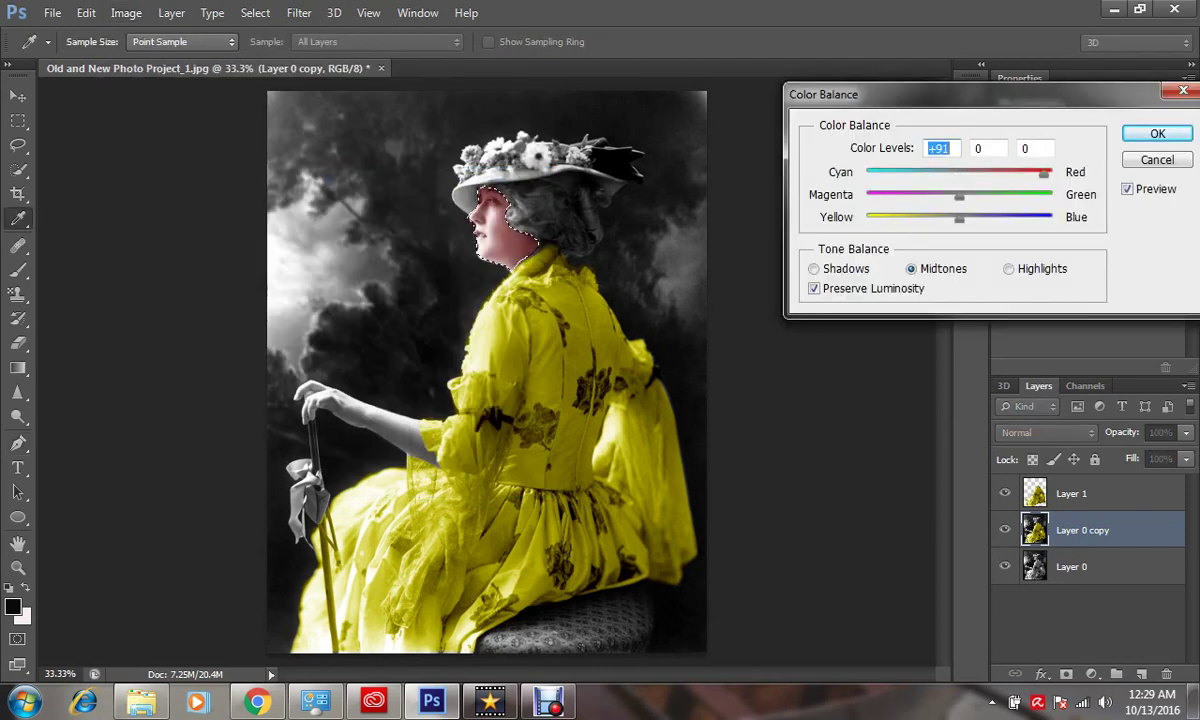
key(Tab)
text(-35)
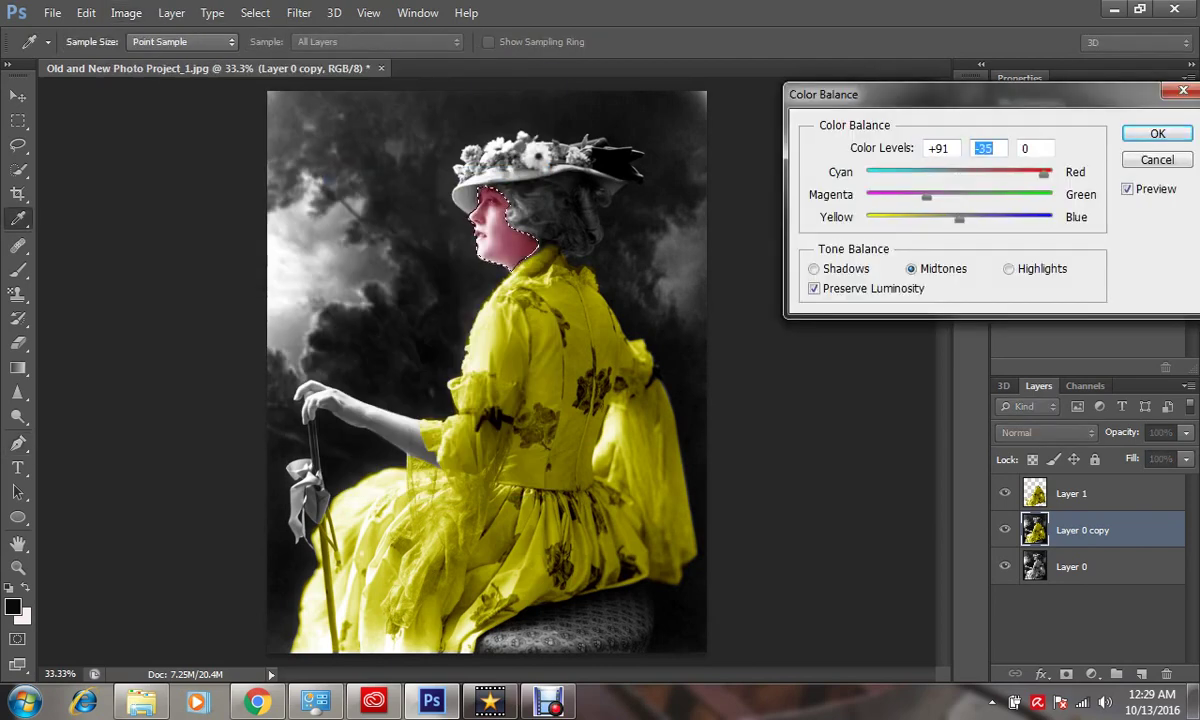
key(Tab)
text(-46)
key(shift+Down)
key(shift+Down)
key(shift+Down)
key(shift+Down)
key(shift+Down)
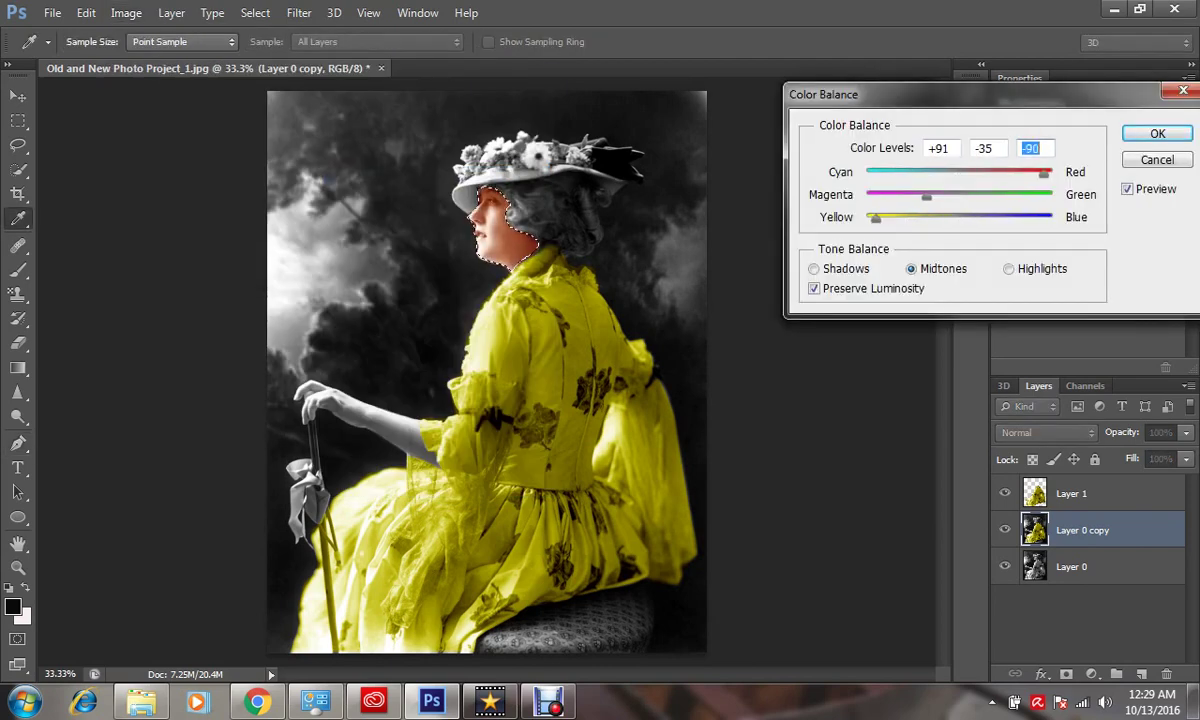
Switch Color Balance to Shadows and try out shadow level values
key(shift+Tab)
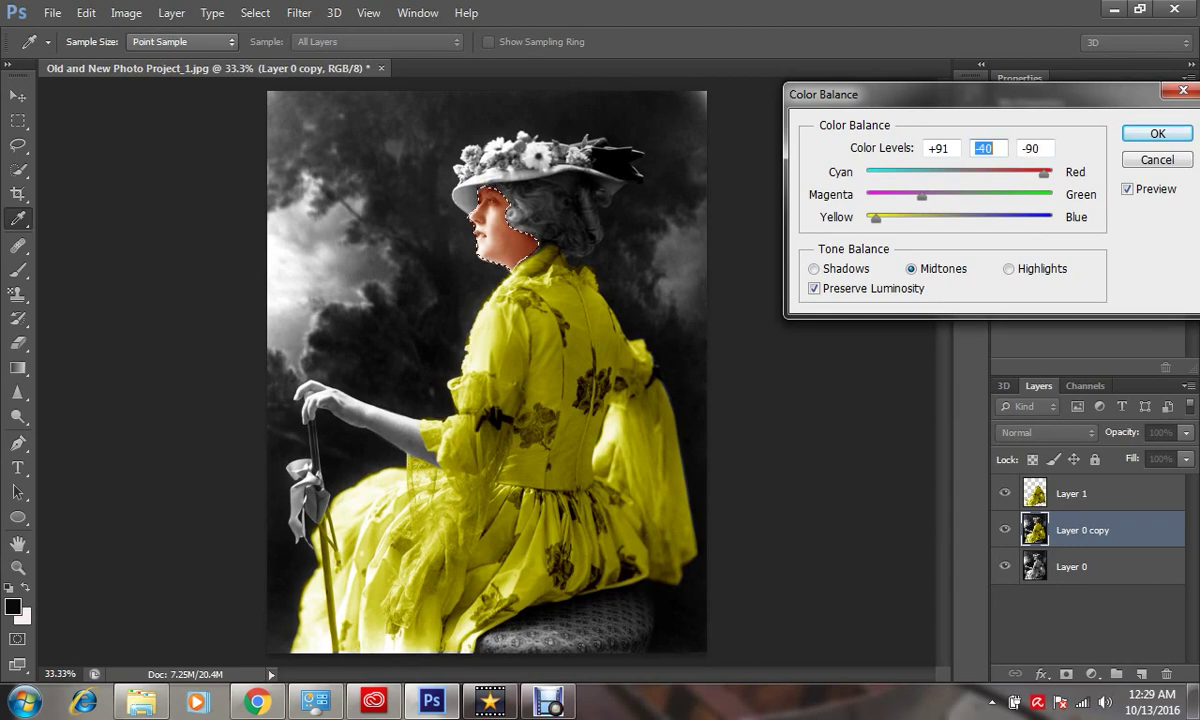
key(ctrl+1)
key(Tab)
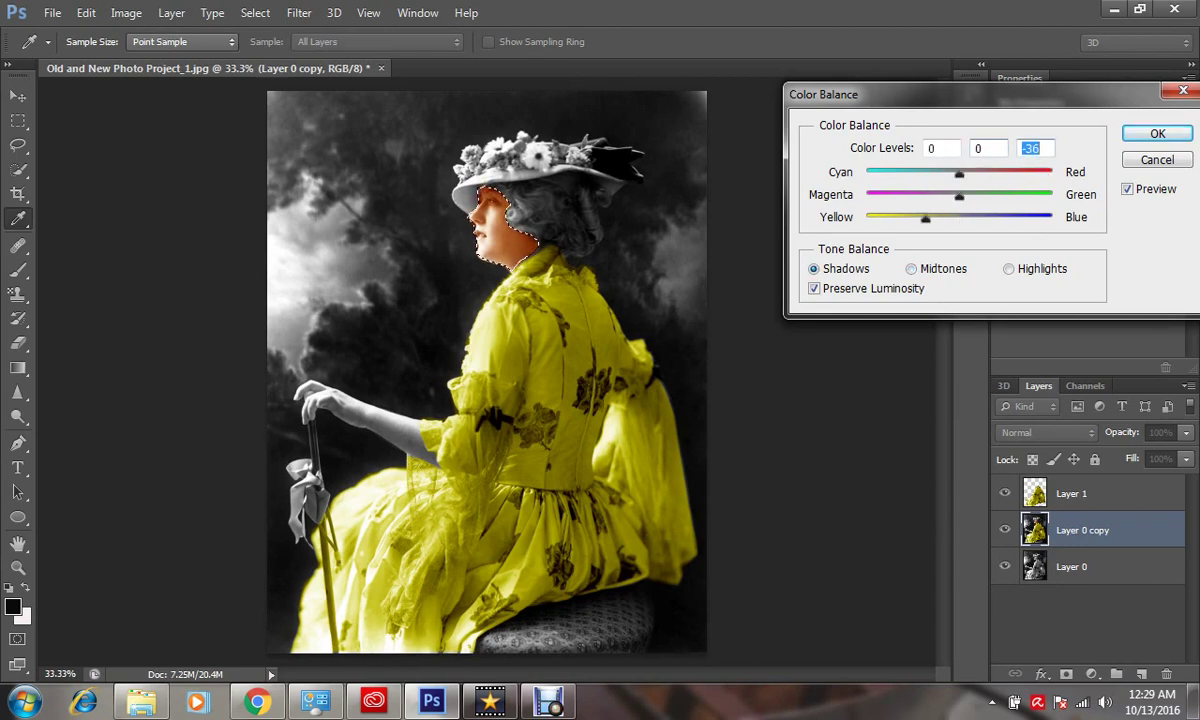
text(-13)
key(Tab)
text(-36)
key(shift+Tab)
Apply face shadow levels +3, -5, -55 and add an empty Layer 2
key(shift+Tab)
text(43)
text(67)
key(Tab)
key(Tab)
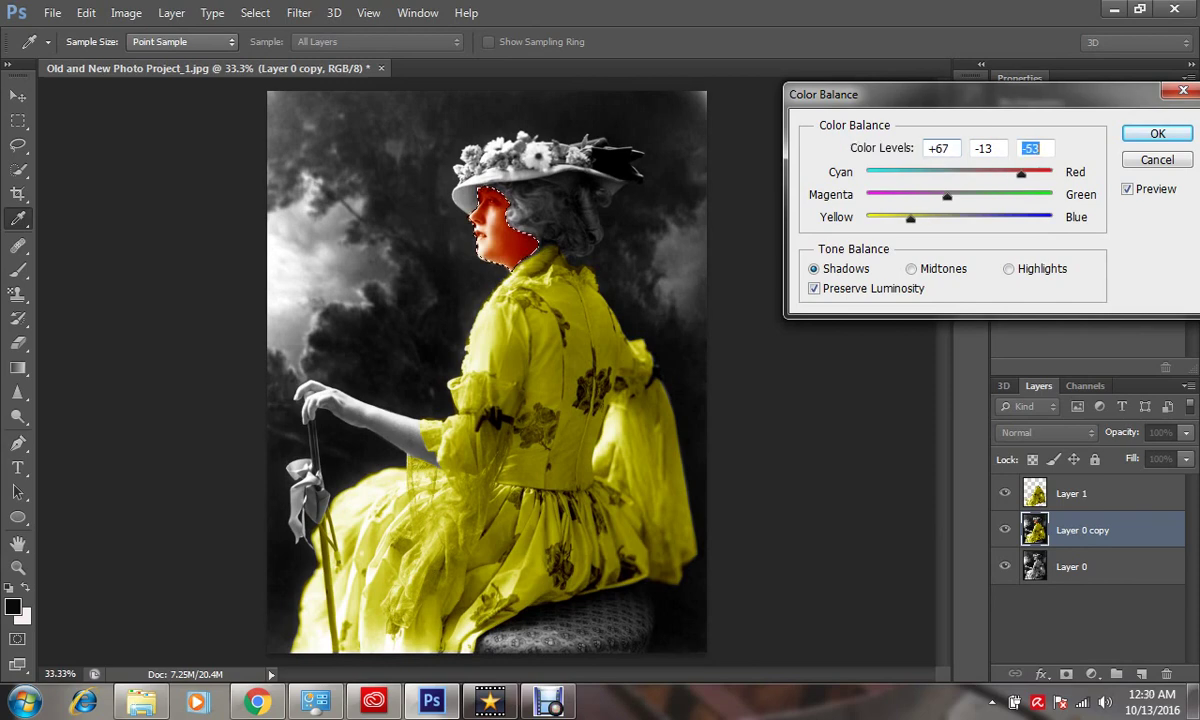
text(-90)
key(shift+Tab)
key(shift+Tab)
text(193)
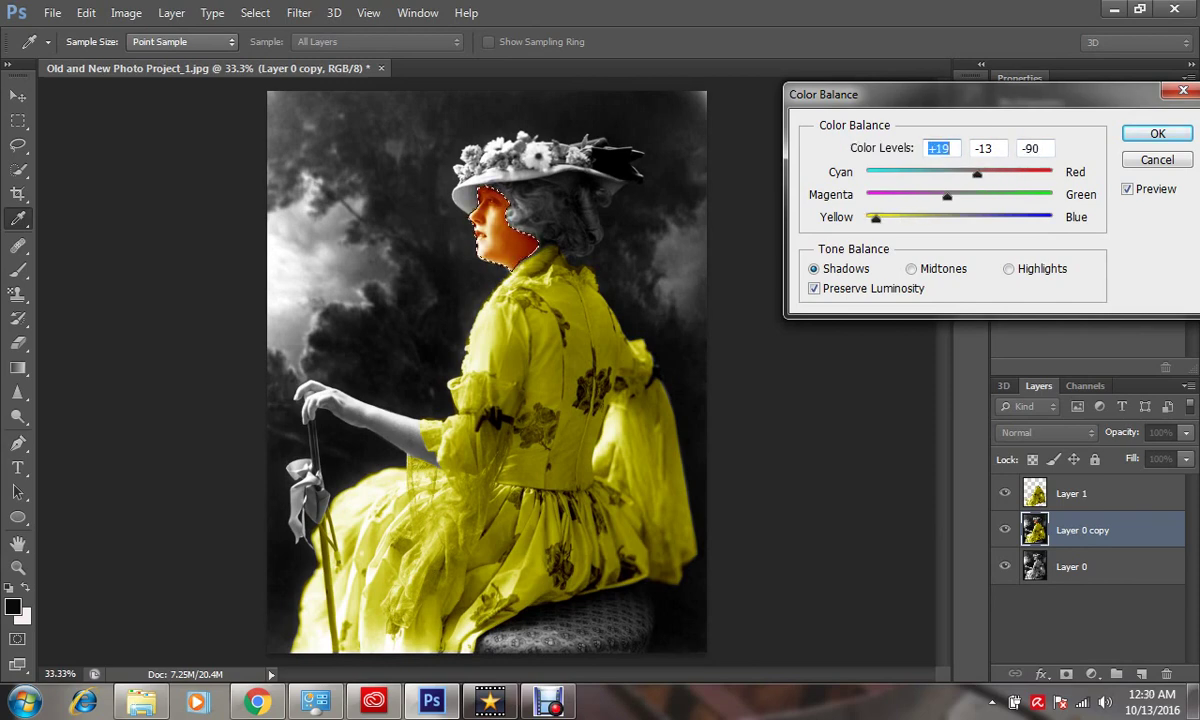
key(Tab)
text(3 )
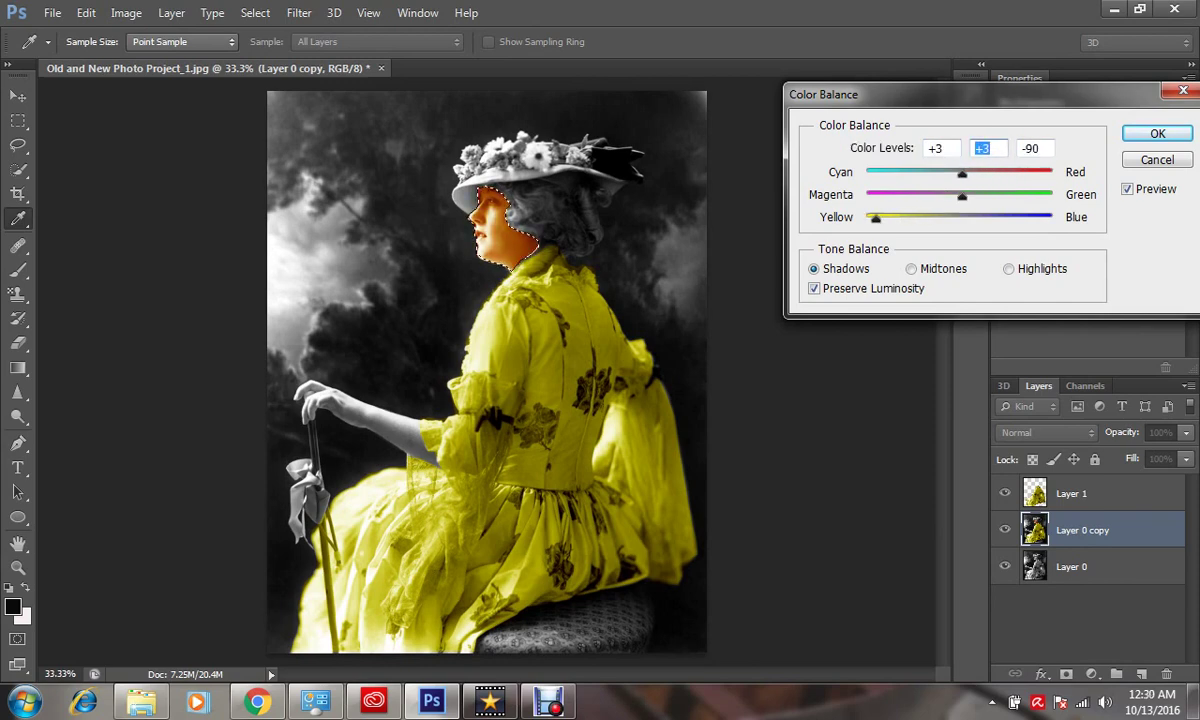
text(-5)
key(Tab)
text(-55)
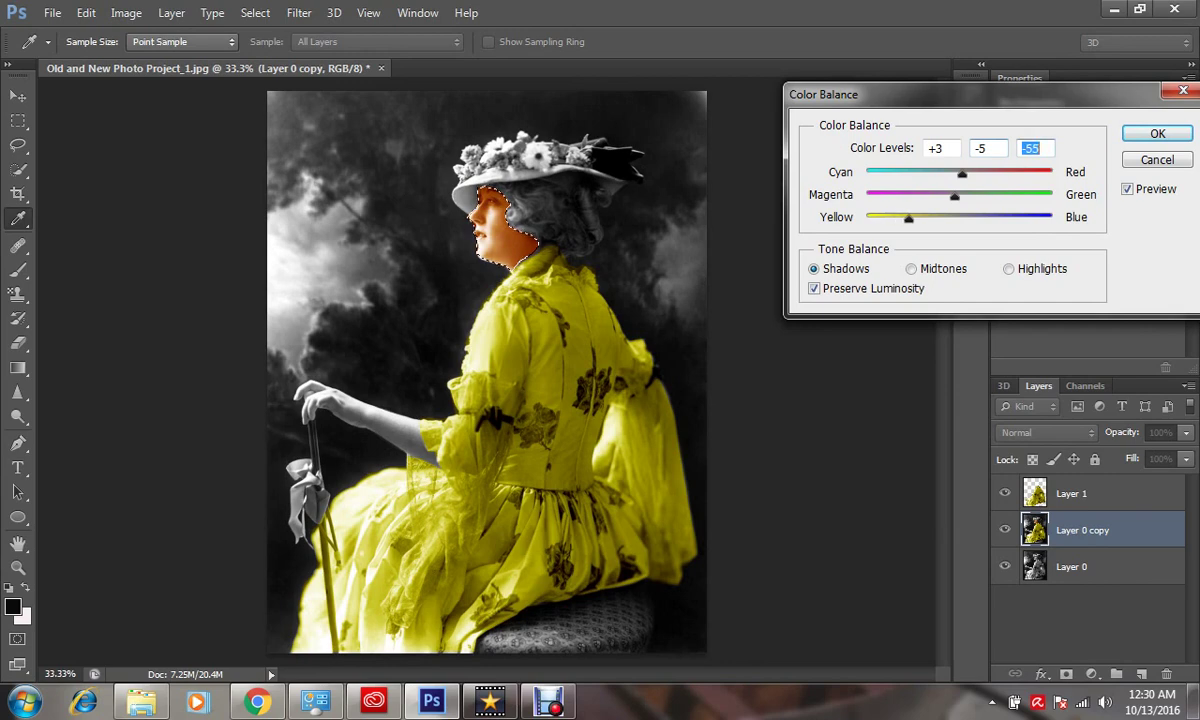
key(Return)
key(p)
key(ctrl+shift+alt+n)
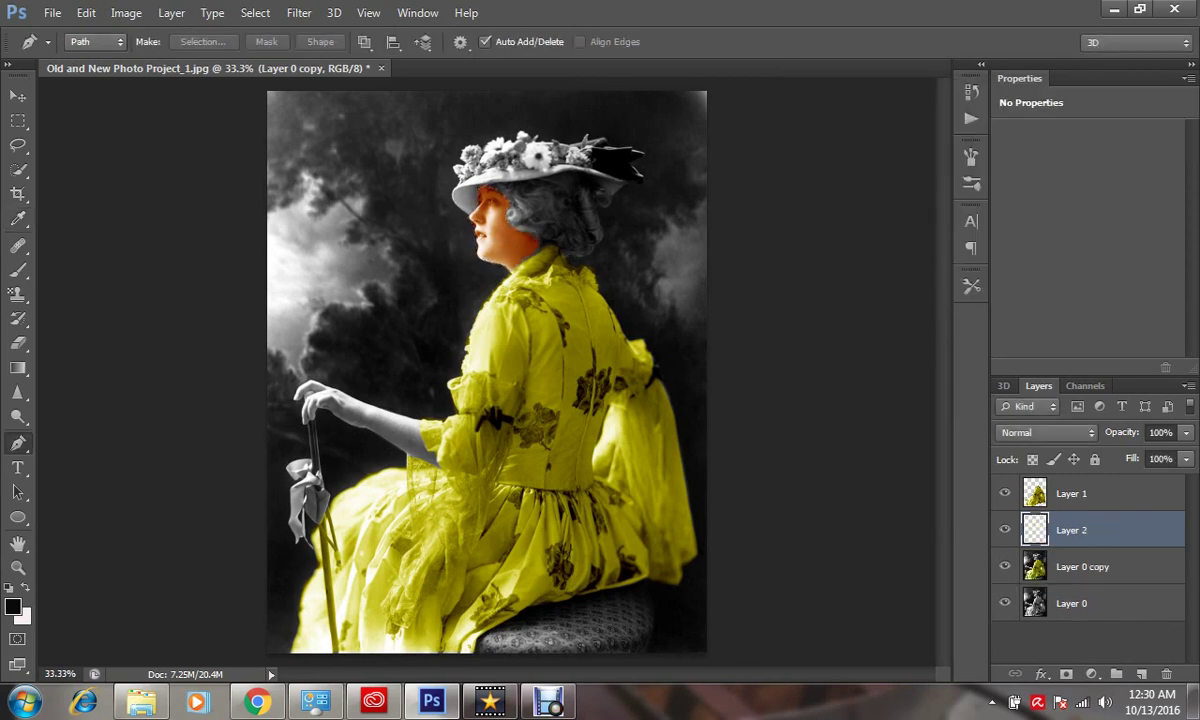
On Layer 0 copy, trace the hair outline along the hat brim and down its back
key(alt+bracketleft)
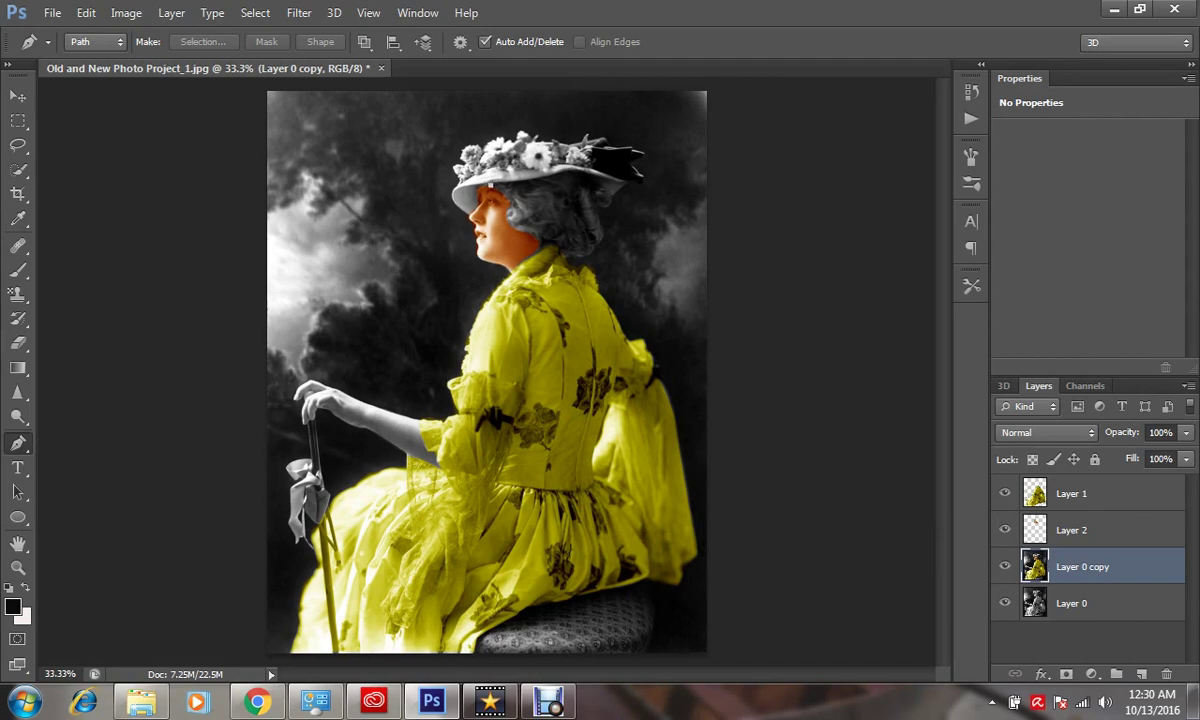
click(491, 186)
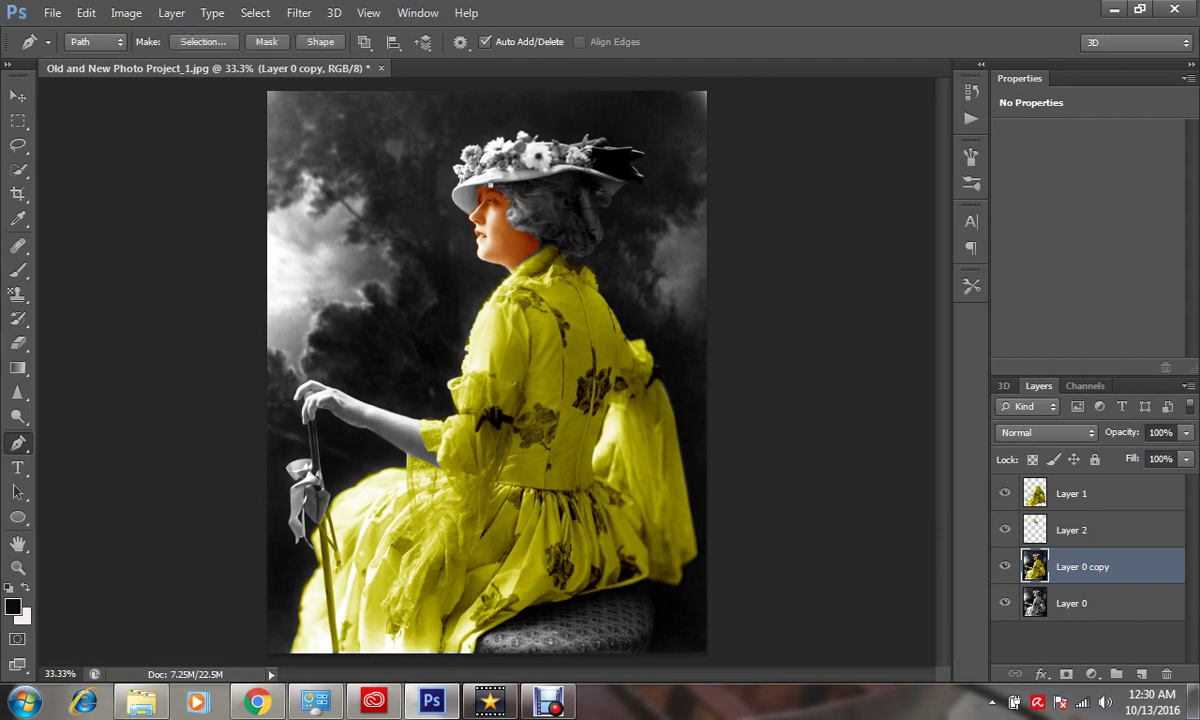
drag(518, 183, 576, 172)
click(600, 176)
click(621, 185)
click(611, 207)
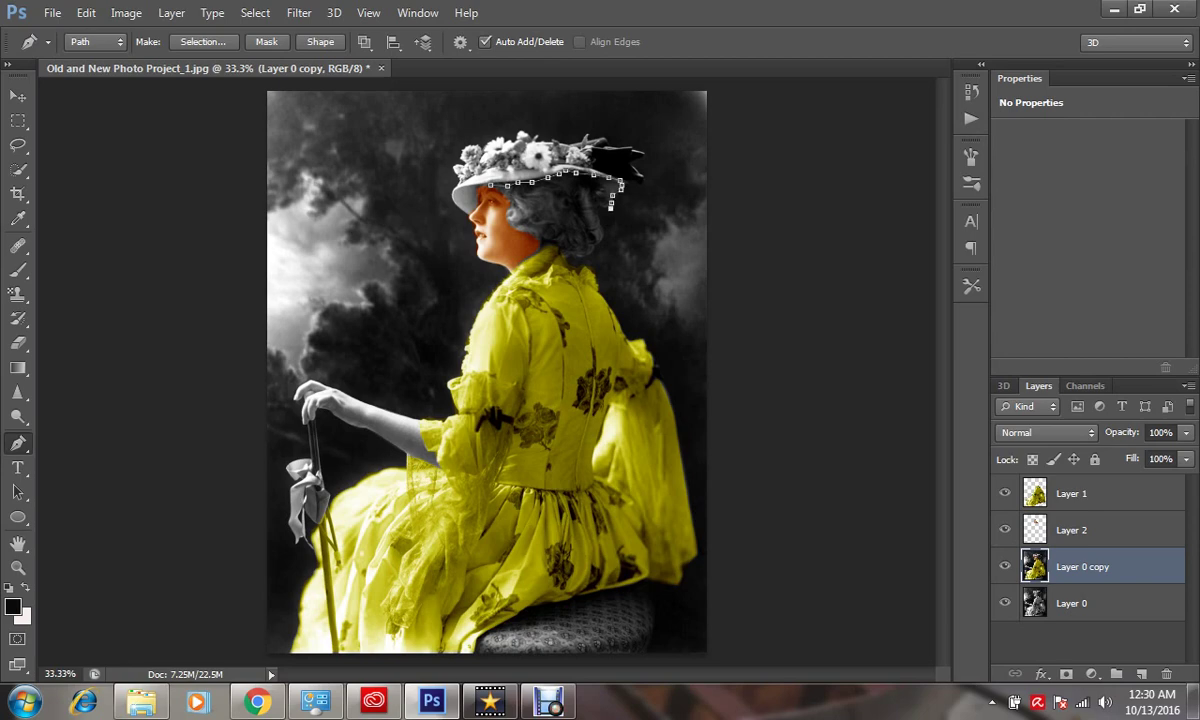
click(604, 226)
click(605, 235)
click(604, 244)
Continue the hair path down to the neck, along the jaw, and close it at the brim
click(598, 257)
click(590, 262)
click(579, 268)
click(571, 266)
click(555, 250)
click(548, 245)
click(541, 242)
click(530, 237)
click(522, 230)
click(515, 221)
click(509, 208)
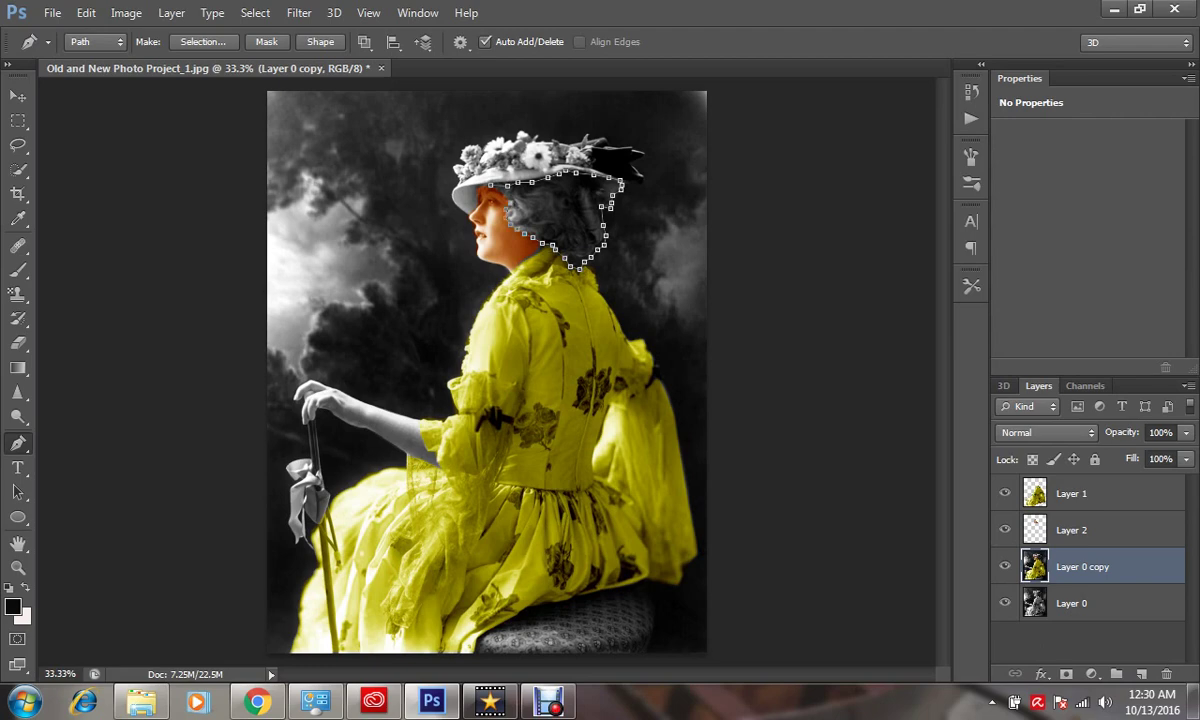
click(489, 185)
Convert the hair path into a selection
right_click(570, 205)
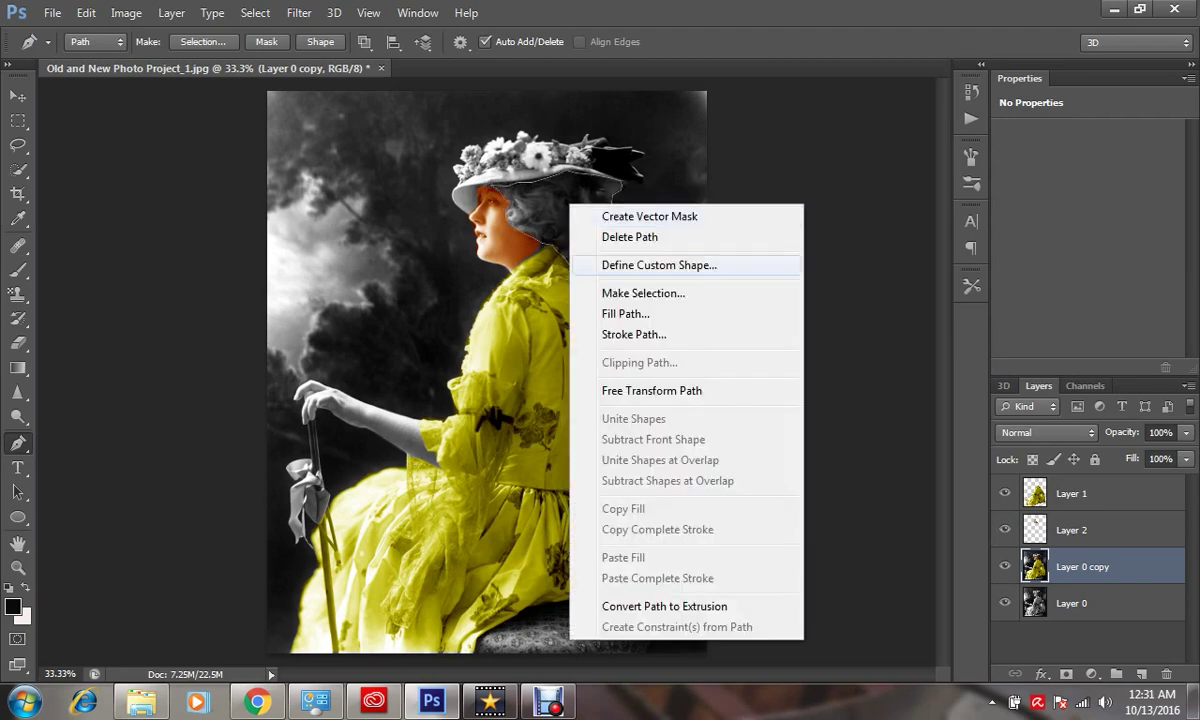
click(643, 293)
click(691, 198)
Darken the hair with Levels set to 17 / 0.86 / 232
click(126, 12)
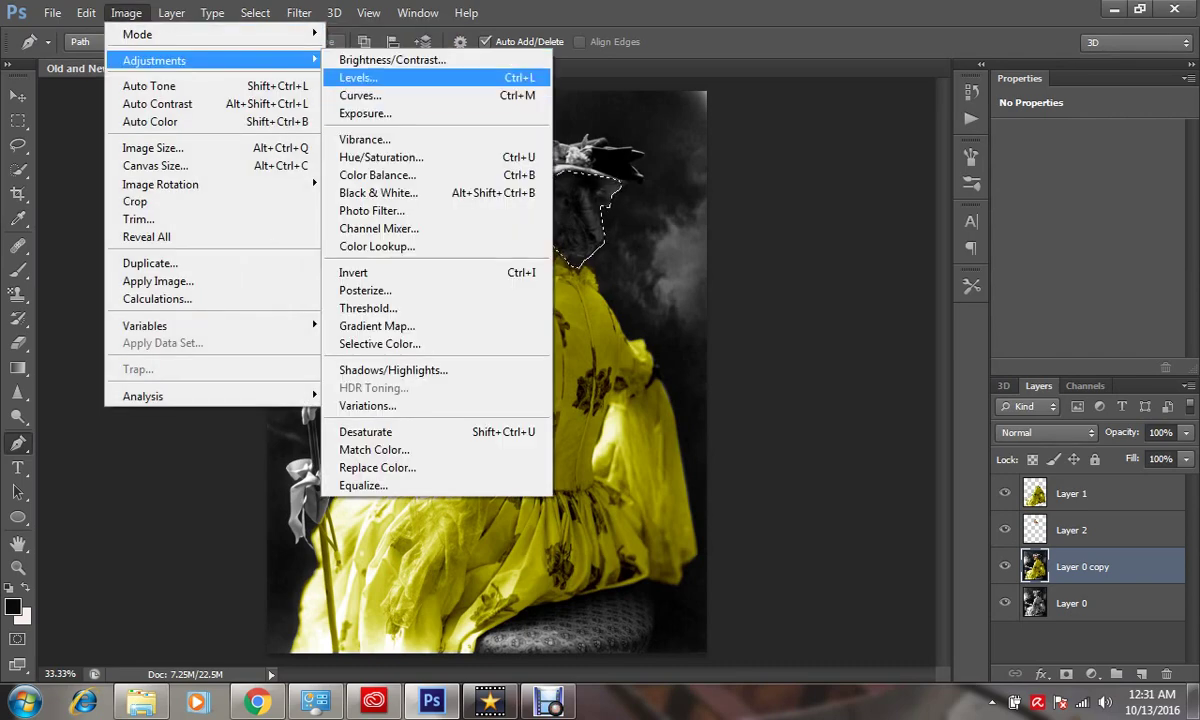
click(360, 77)
drag(948, 302, 958, 302)
click(939, 322)
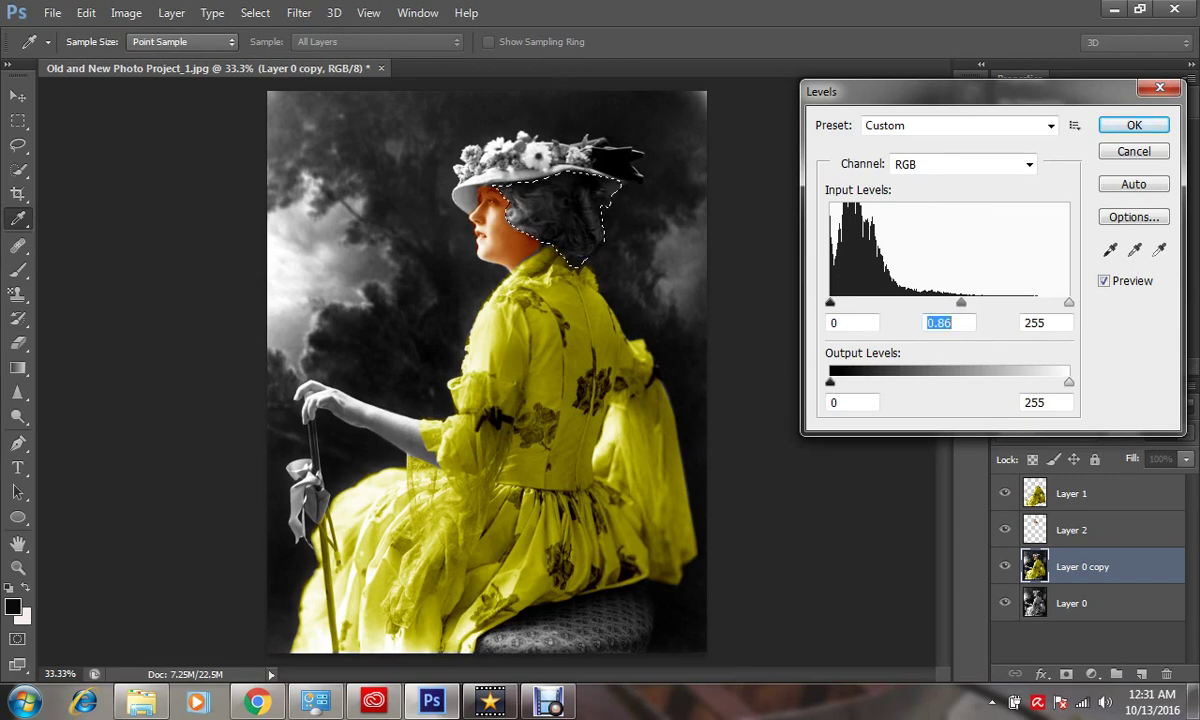
drag(830, 302, 846, 302)
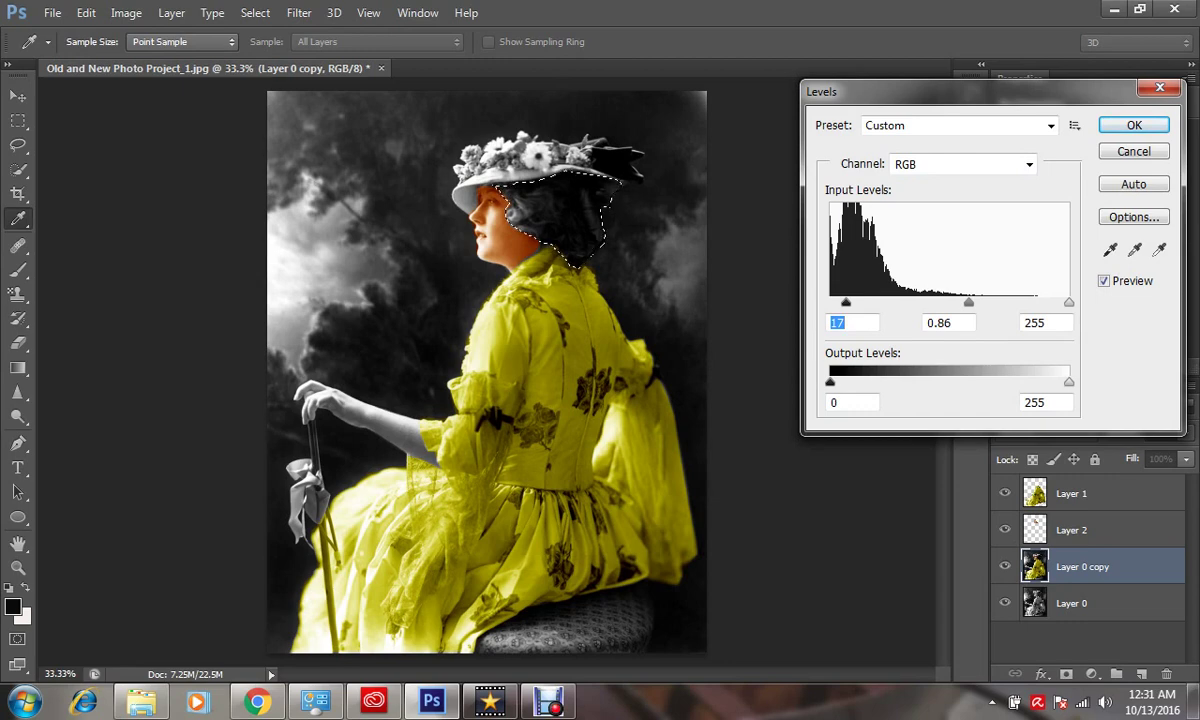
drag(1069, 302, 1047, 302)
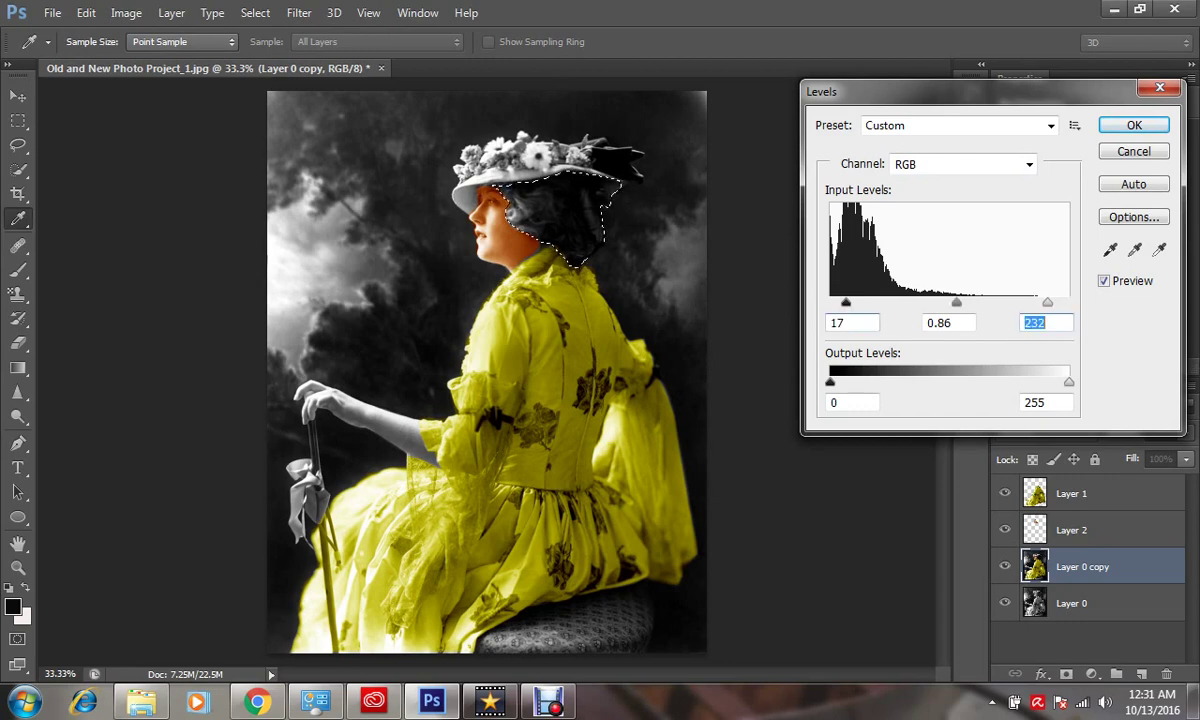
key(Return)
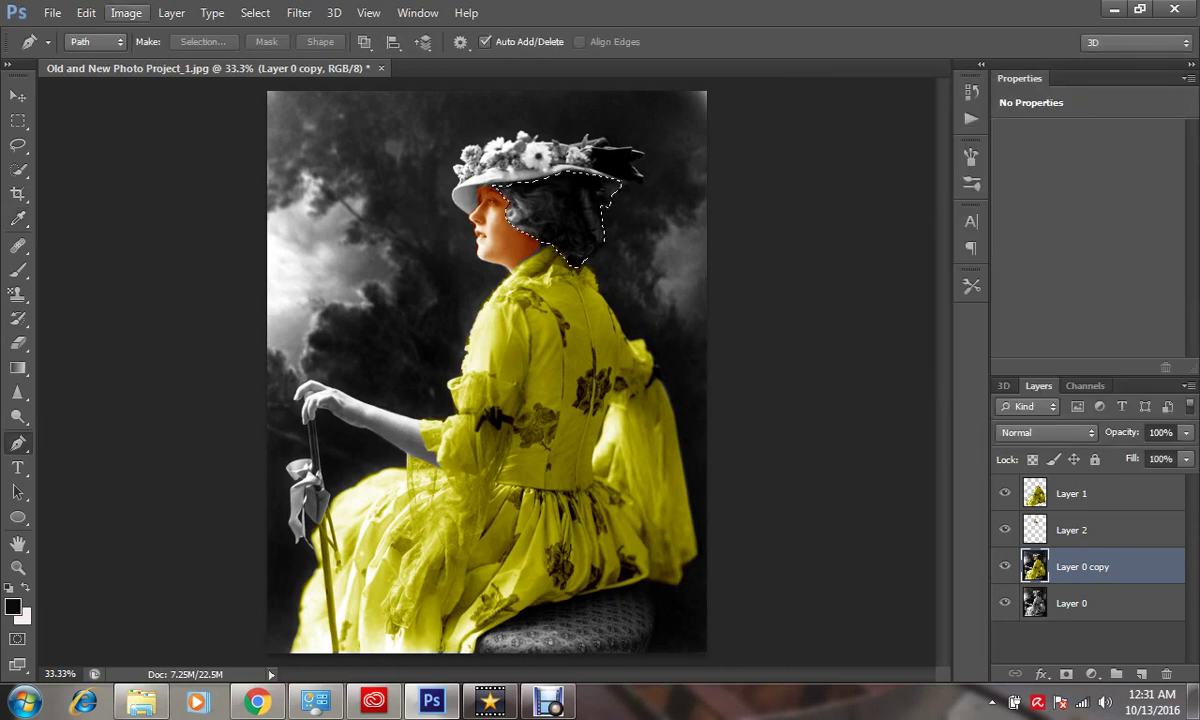
Apply Hue/Saturation with Hue -113 and Lightness -59 to the hair
click(126, 13)
click(430, 153)
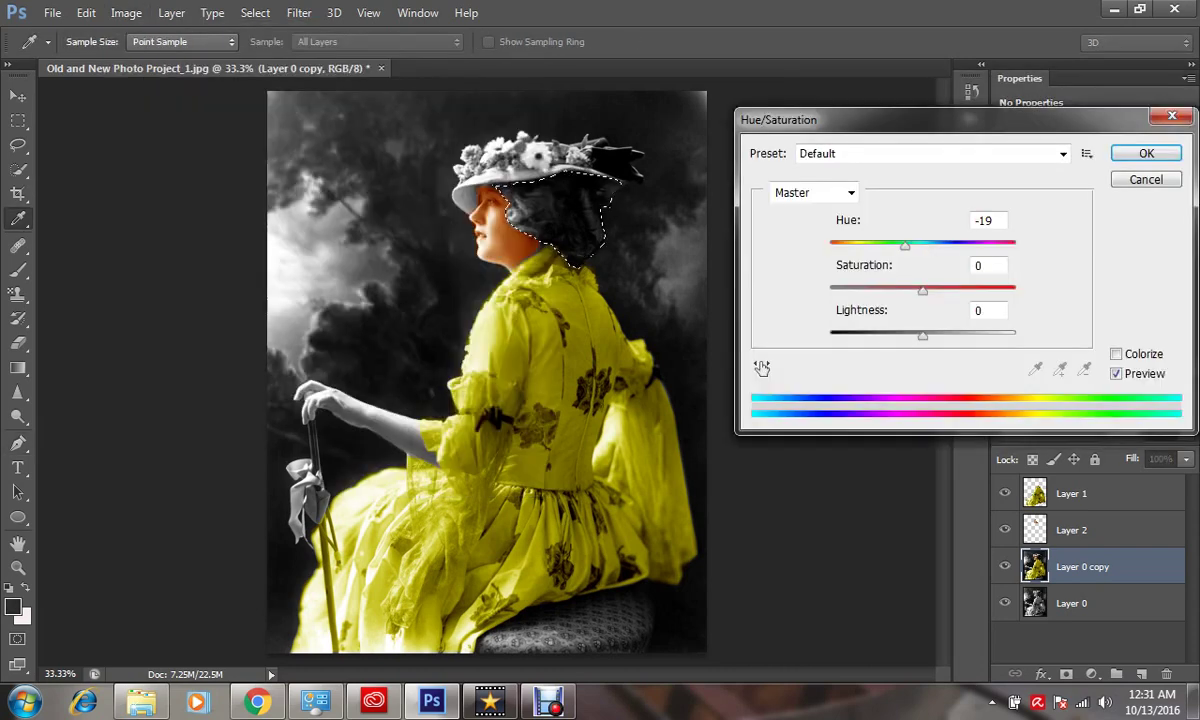
drag(905, 244, 855, 244)
drag(922, 335, 868, 335)
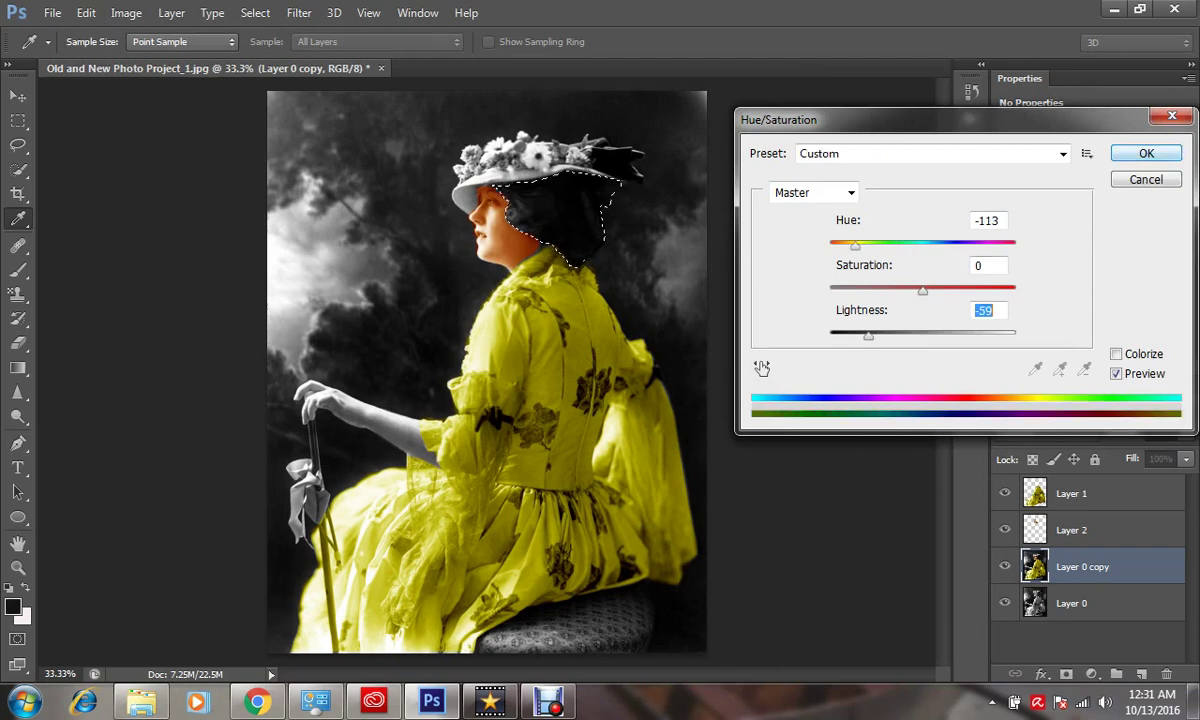
key(Return)
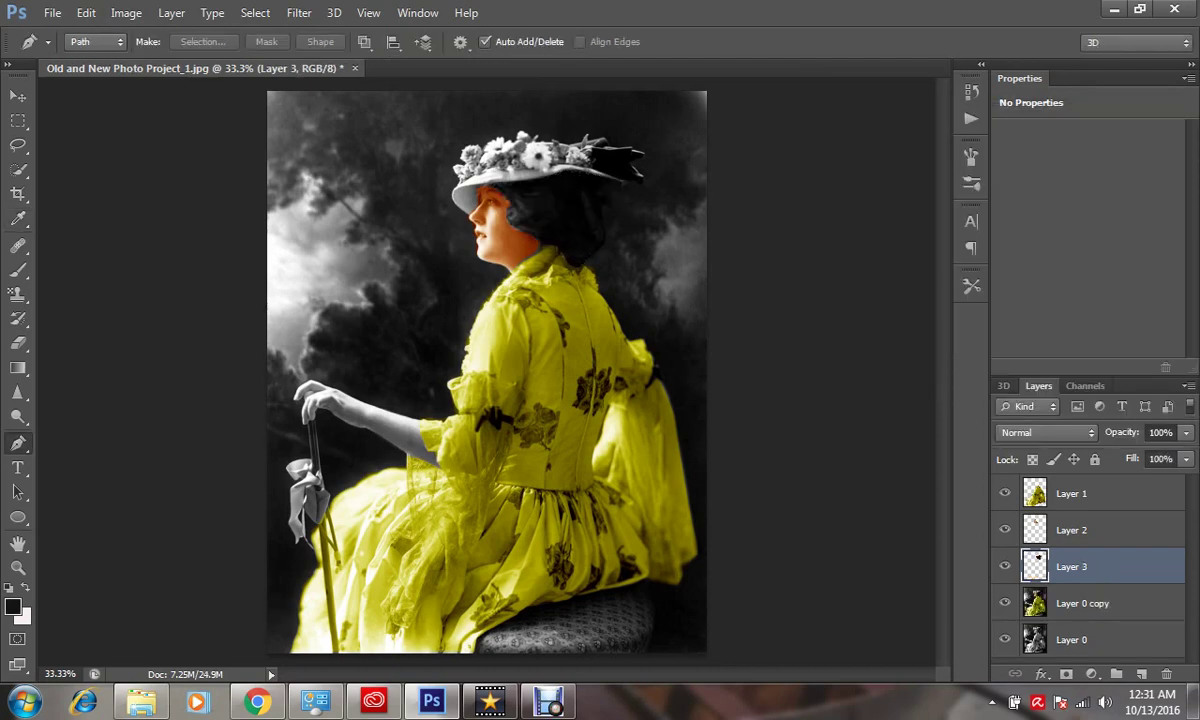
On Layer 0 copy, trace a pen path along the hat's left edge and flowered top
click(1082, 603)
click(452, 196)
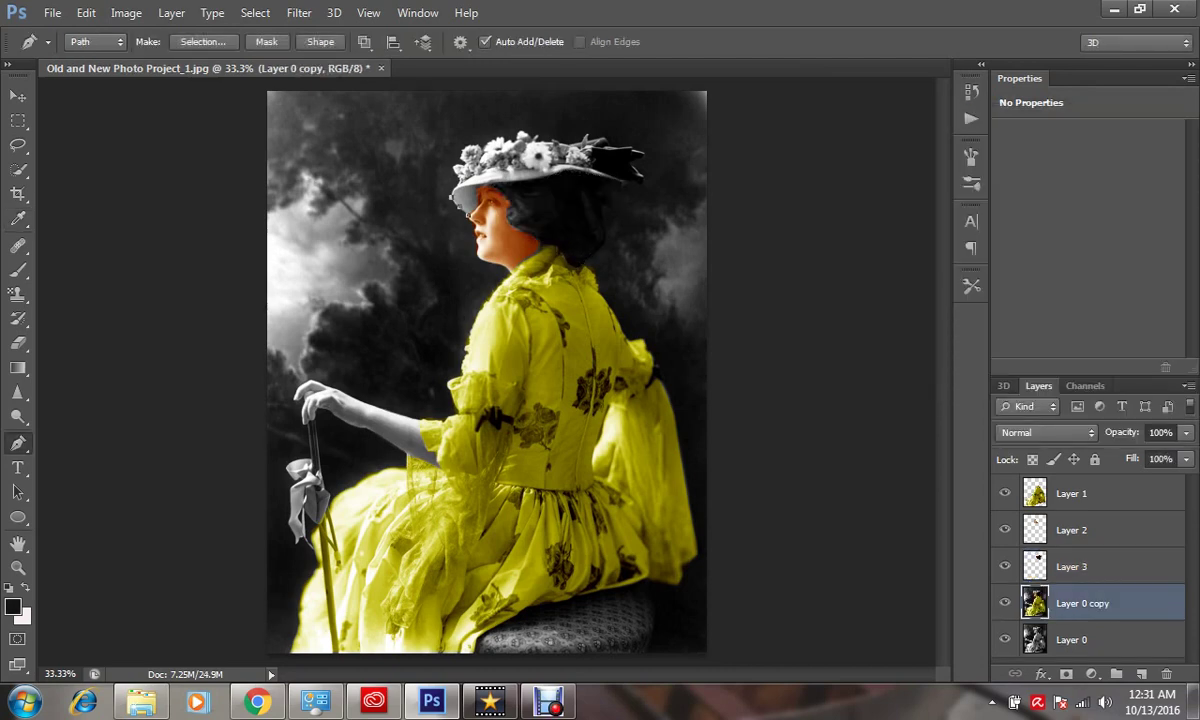
click(451, 167)
click(458, 146)
click(470, 138)
click(482, 134)
click(496, 133)
click(545, 133)
click(562, 134)
click(575, 133)
click(587, 131)
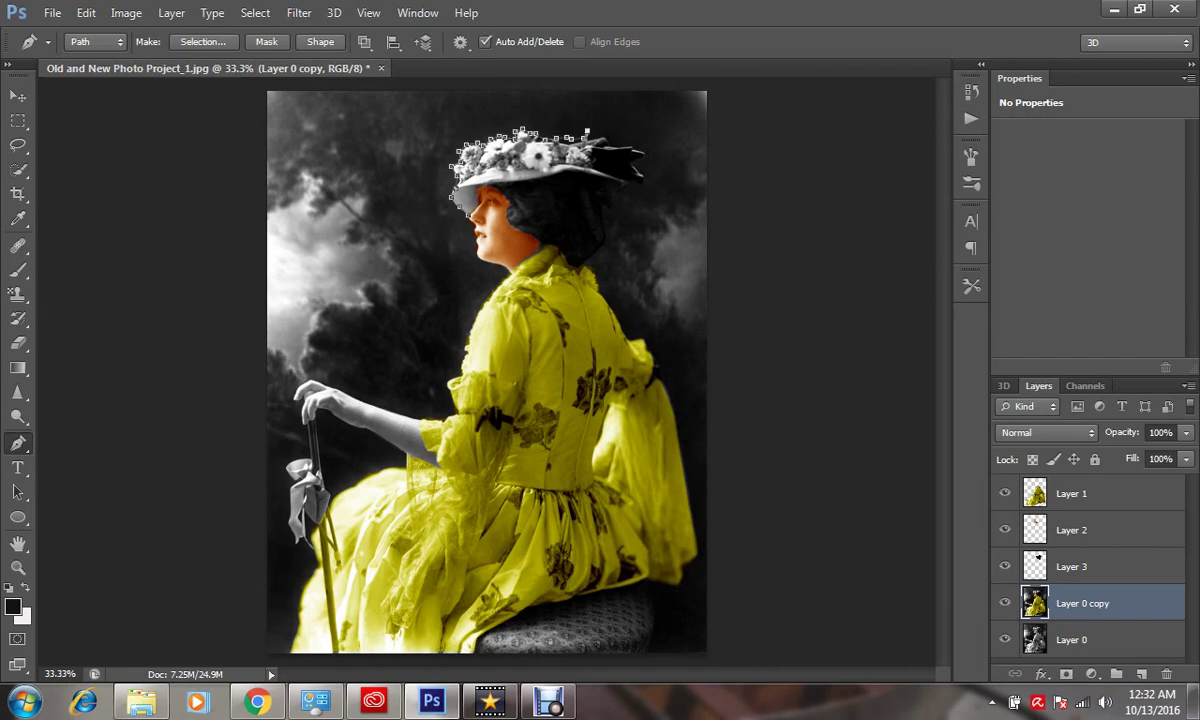
click(605, 133)
Continue the path down the hat's right edge and around the brim, then close it
click(622, 145)
click(599, 160)
click(628, 179)
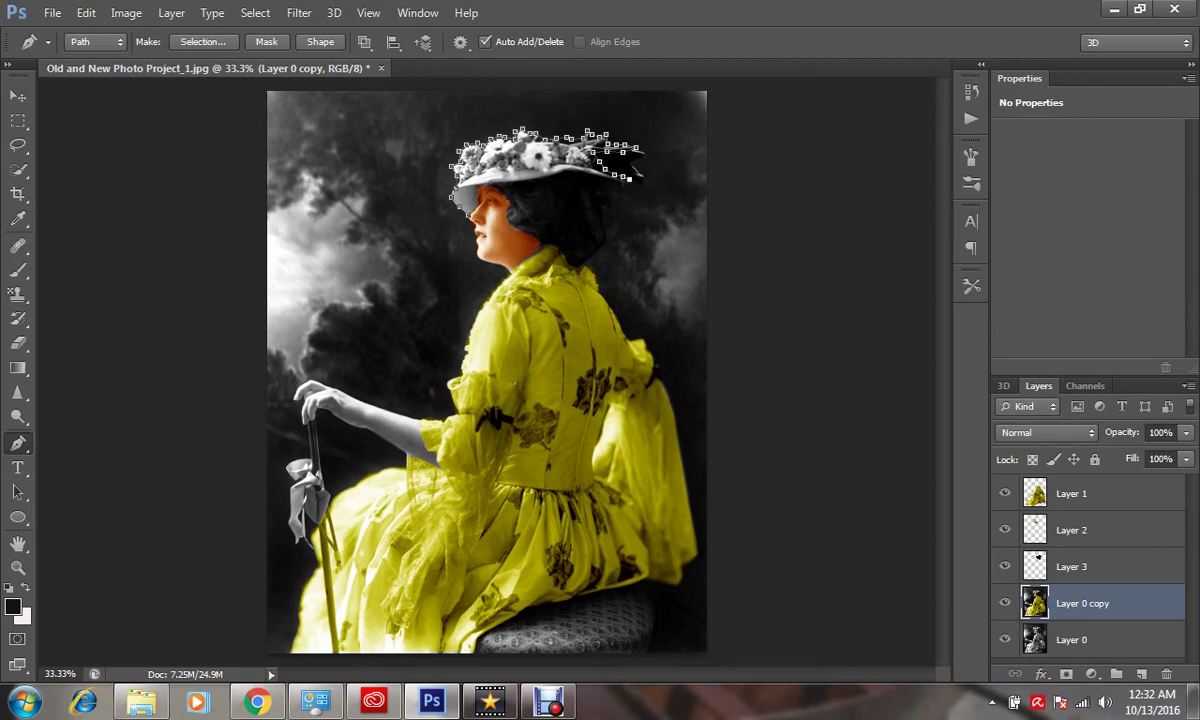
click(588, 172)
click(571, 172)
click(553, 178)
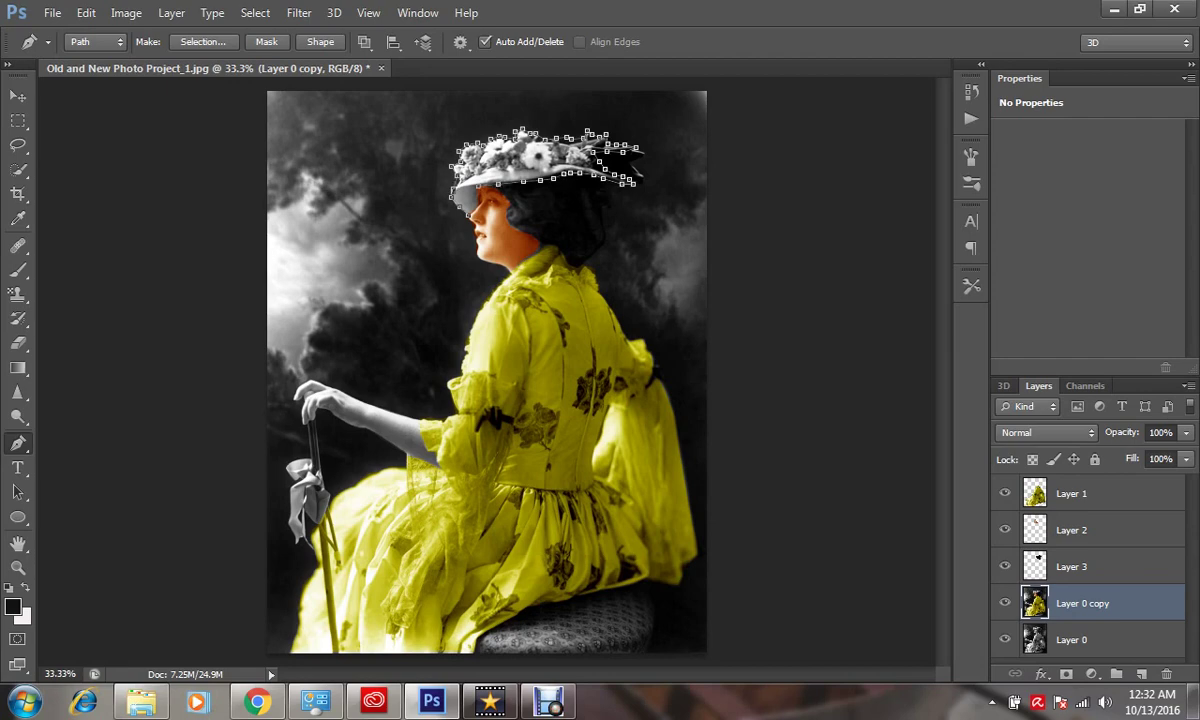
click(446, 179)
click(452, 195)
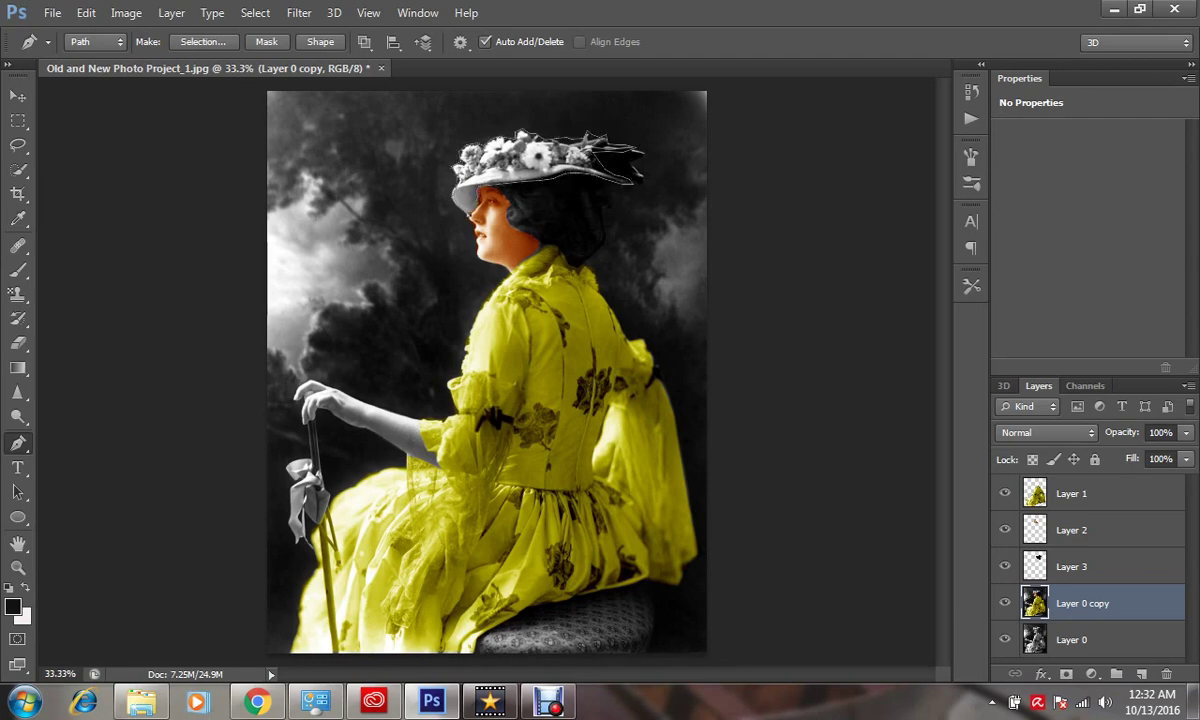
Bring up the hat path's options and go to the Image menu
right_click(497, 169)
key(Escape)
right_click(490, 159)
key(Escape)
right_click(541, 160)
click(126, 12)
Open Color Balance and set the midtones to +63, -21, -61
click(126, 12)
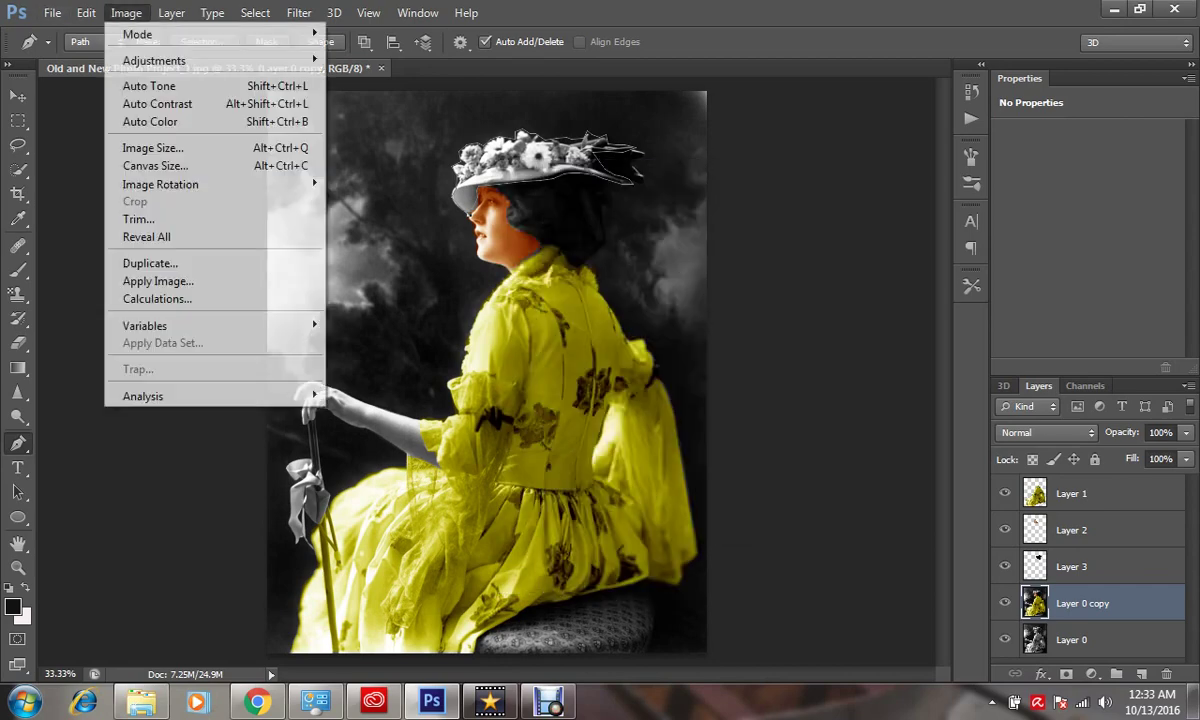
click(377, 175)
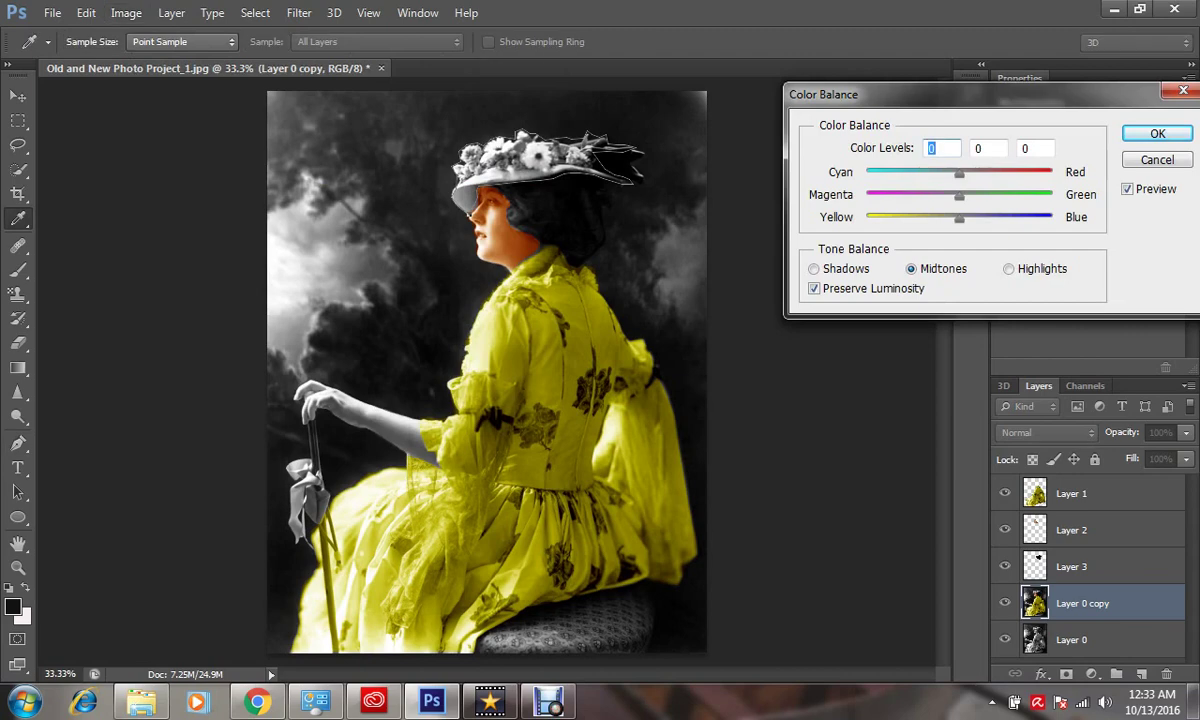
text(70)
key(Tab)
text(-21)
key(Tab)
text(-59)
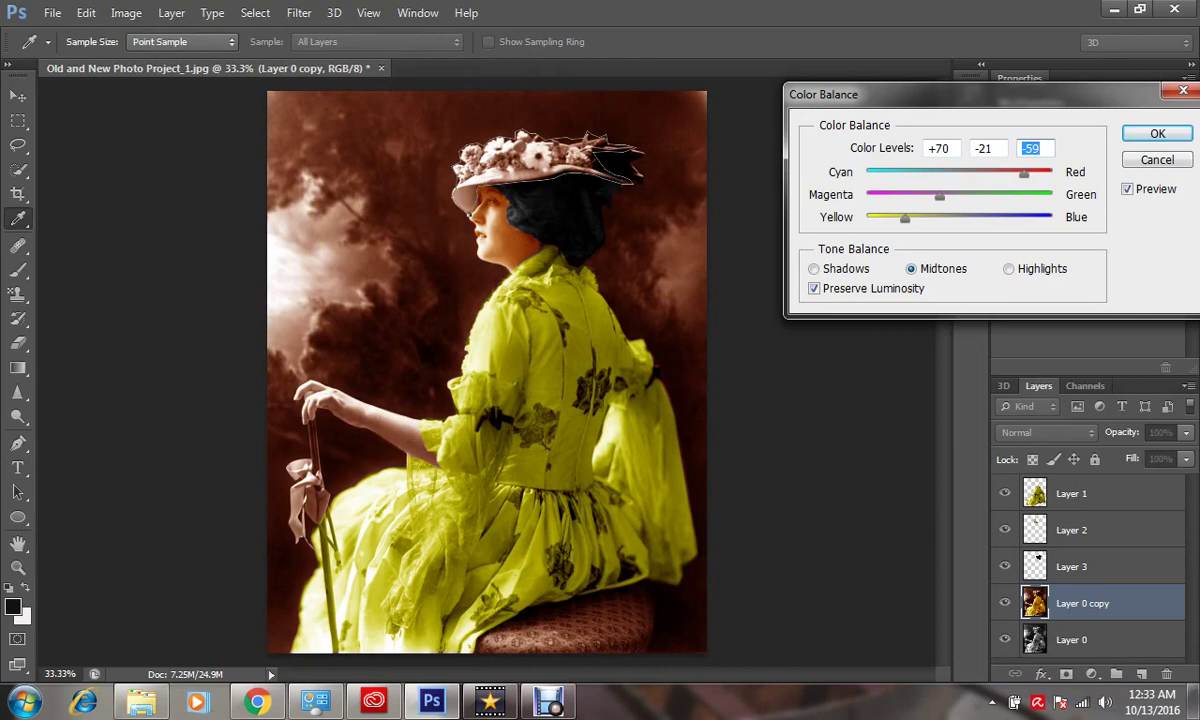
key(shift+Down)
key(shift+Tab)
key(shift+Tab)
key(Up)
key(Up)
key(Up)
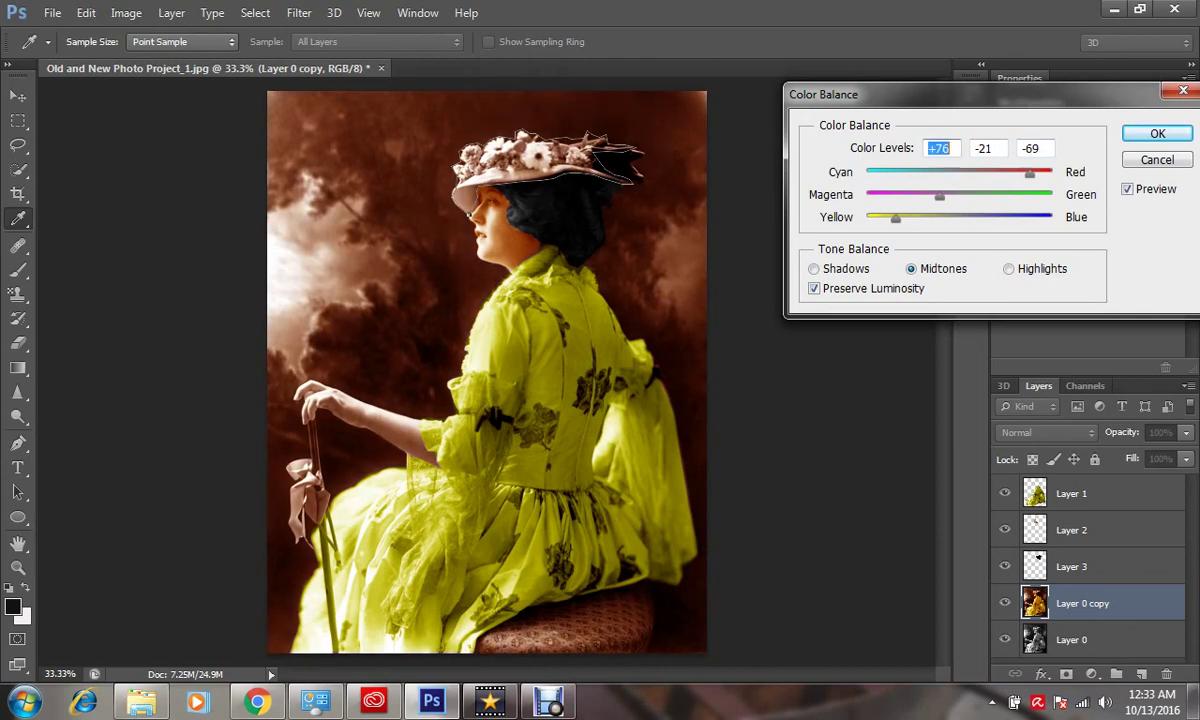
key(shift+Down)
key(Down)
key(Down)
key(Down)
key(Tab)
key(Tab)
key(Up)
key(Up)
key(Up)
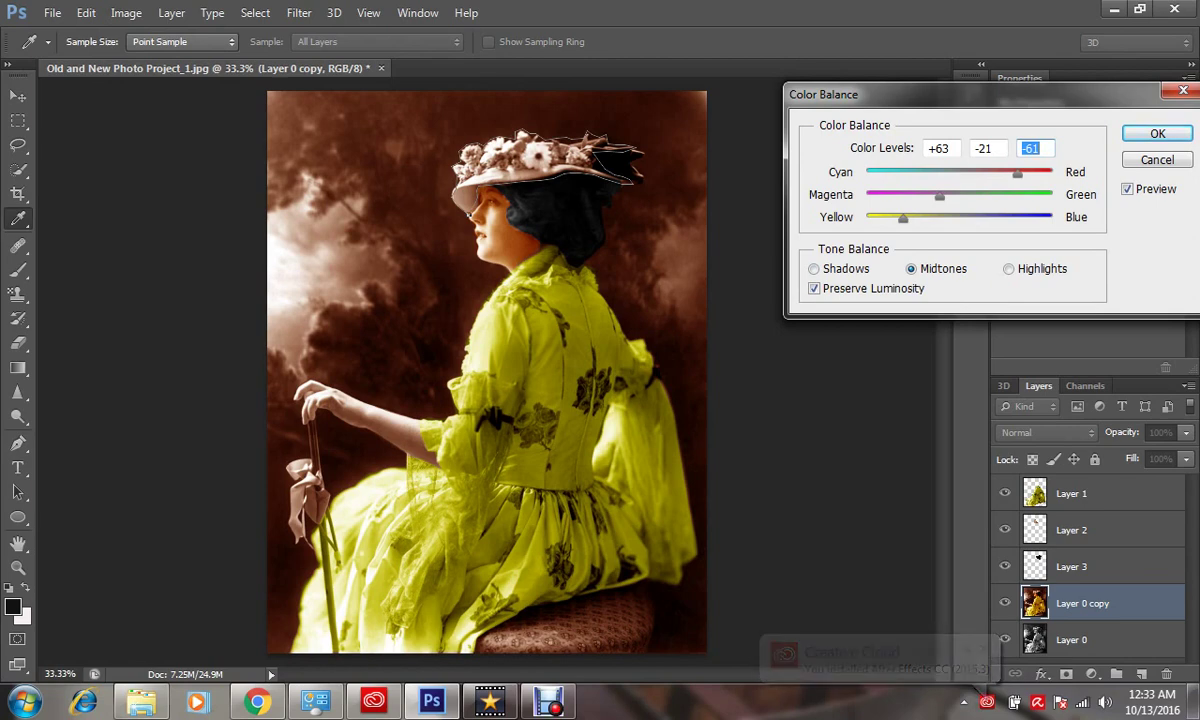
Warm the shadows to +78, +64, -59 and apply the Color Balance
key(ctrl+1)
key(Tab)
key(Tab)
text(-38)
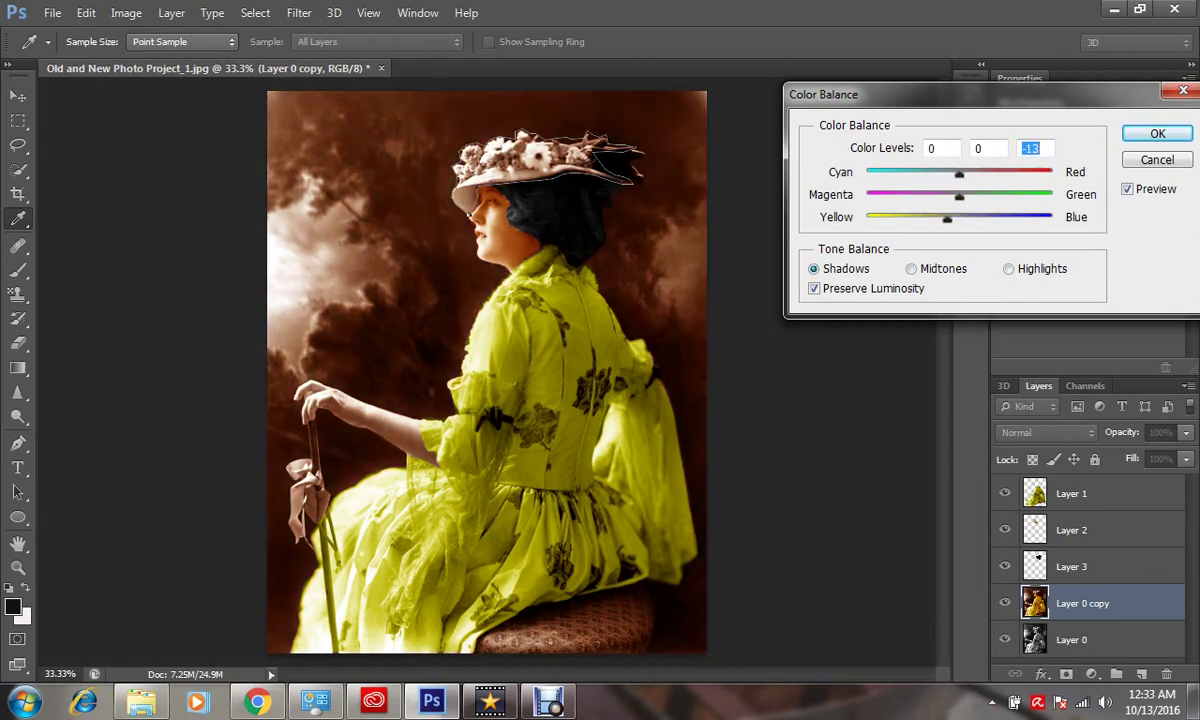
key(shift+Tab)
key(shift+Tab)
text(+78)
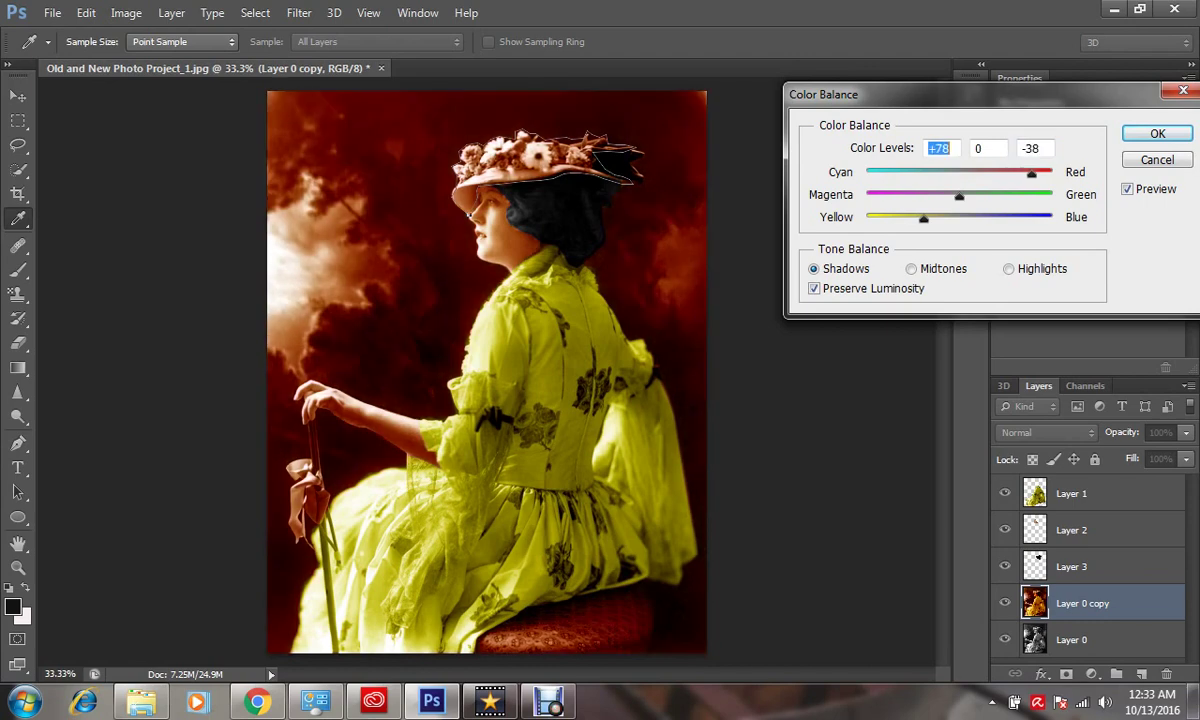
key(Tab)
text(-26)
key(shift+Tab)
key(Tab)
text(+64)
key(Tab)
text(-57)
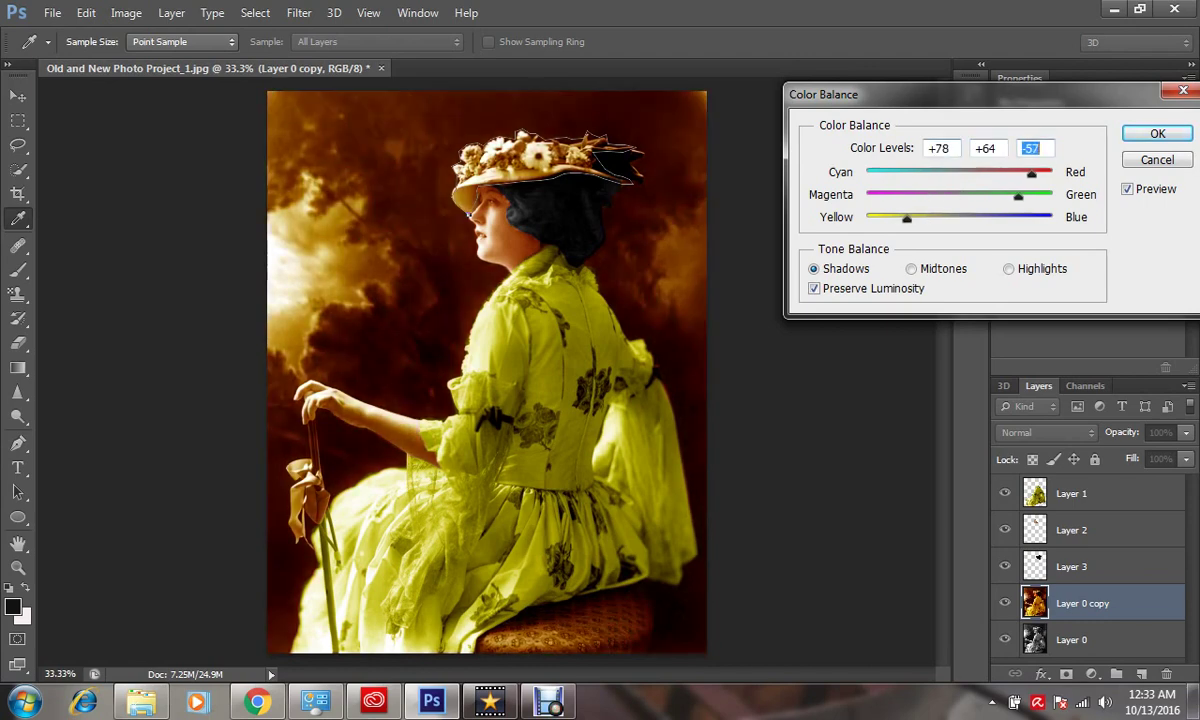
key(Down)
key(Down)
key(Return)
With the Pen tool, outline the bow on the parasol handle
key(p)
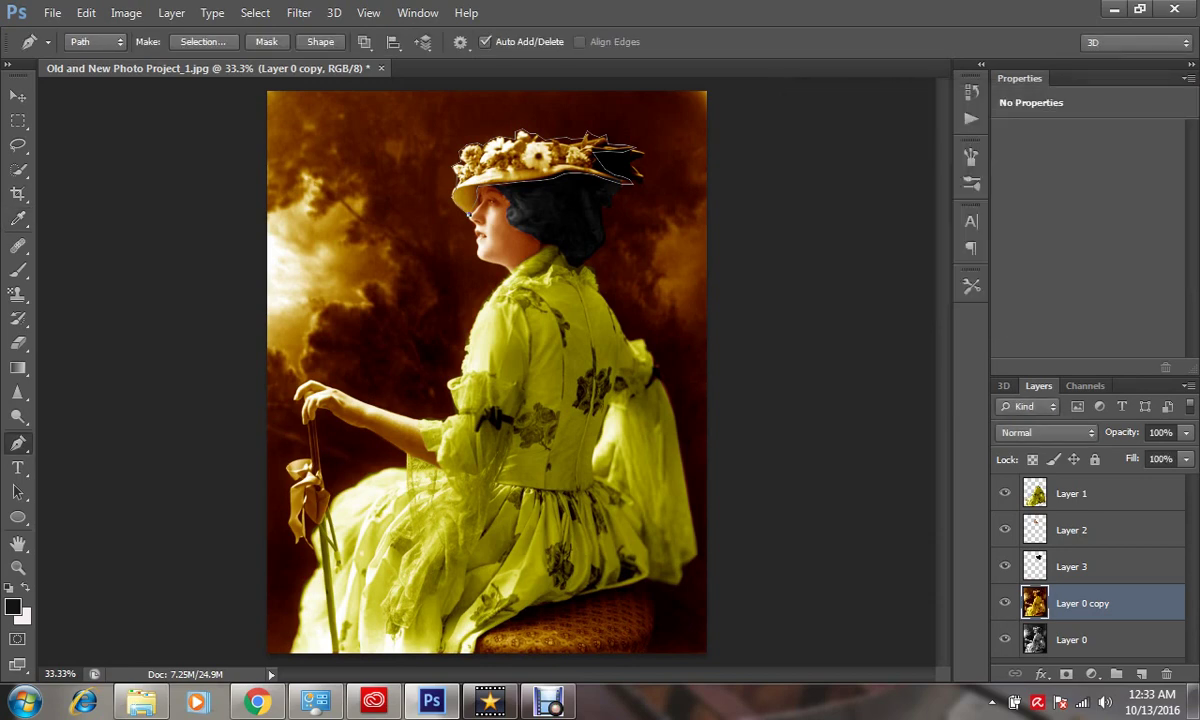
double_click(1150, 603)
key(Return)
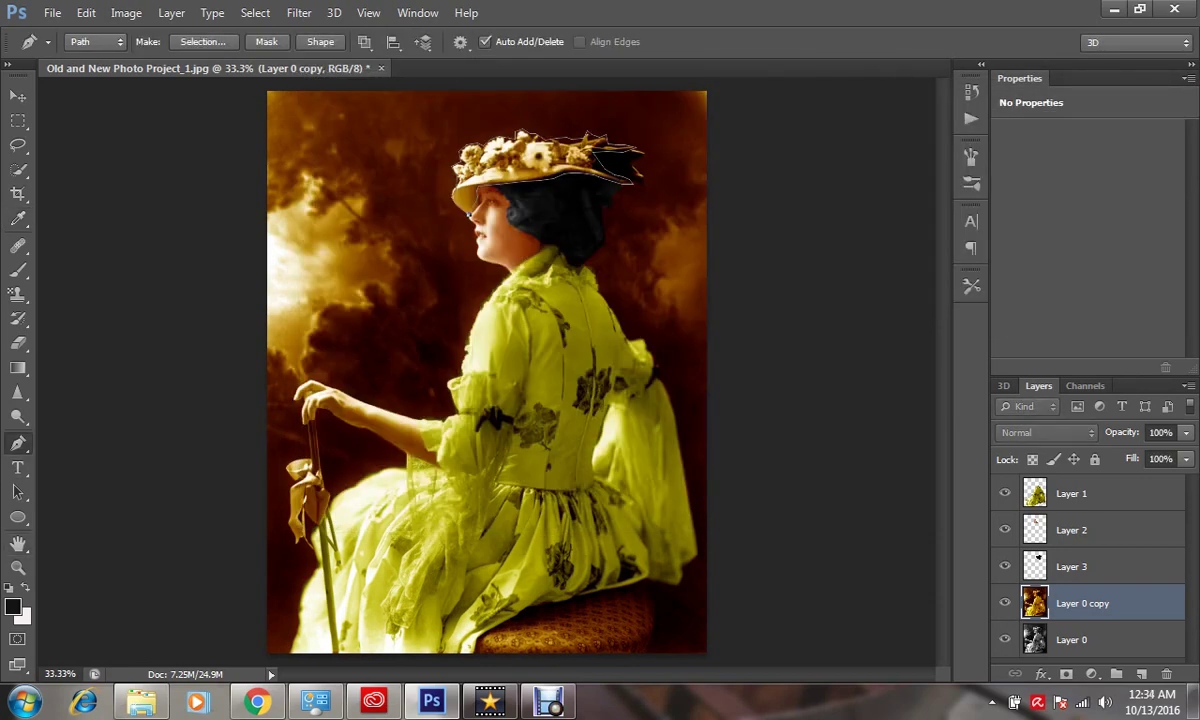
click(286, 513)
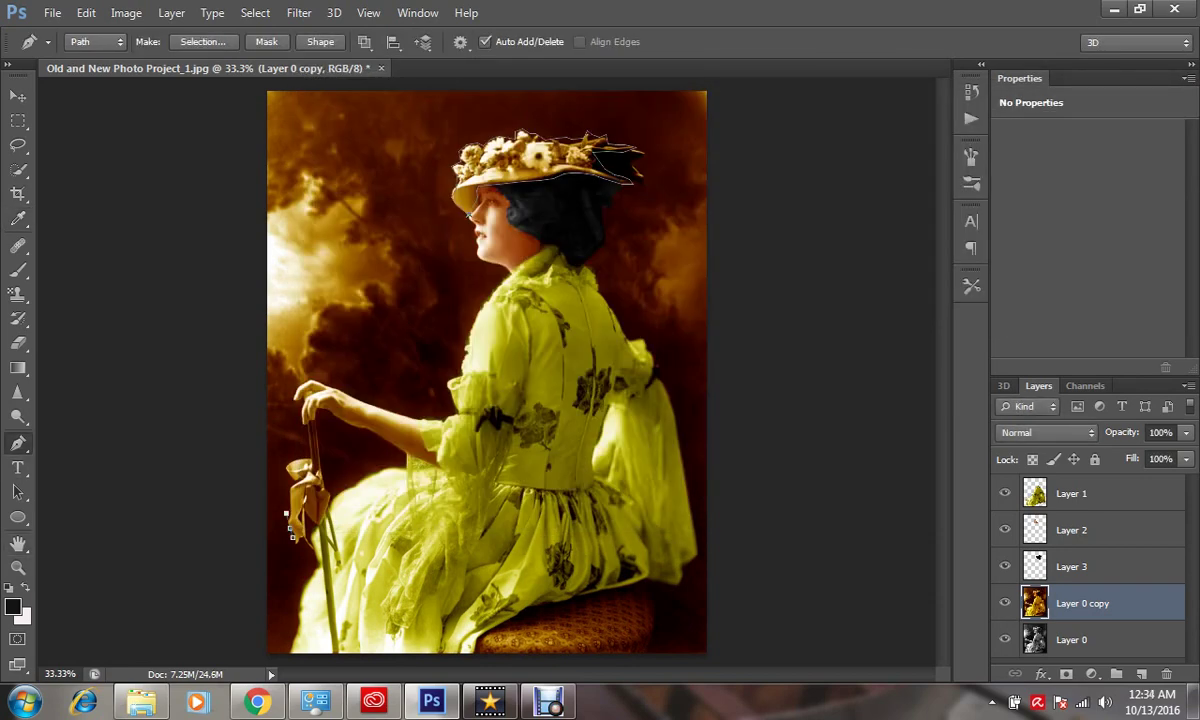
click(287, 462)
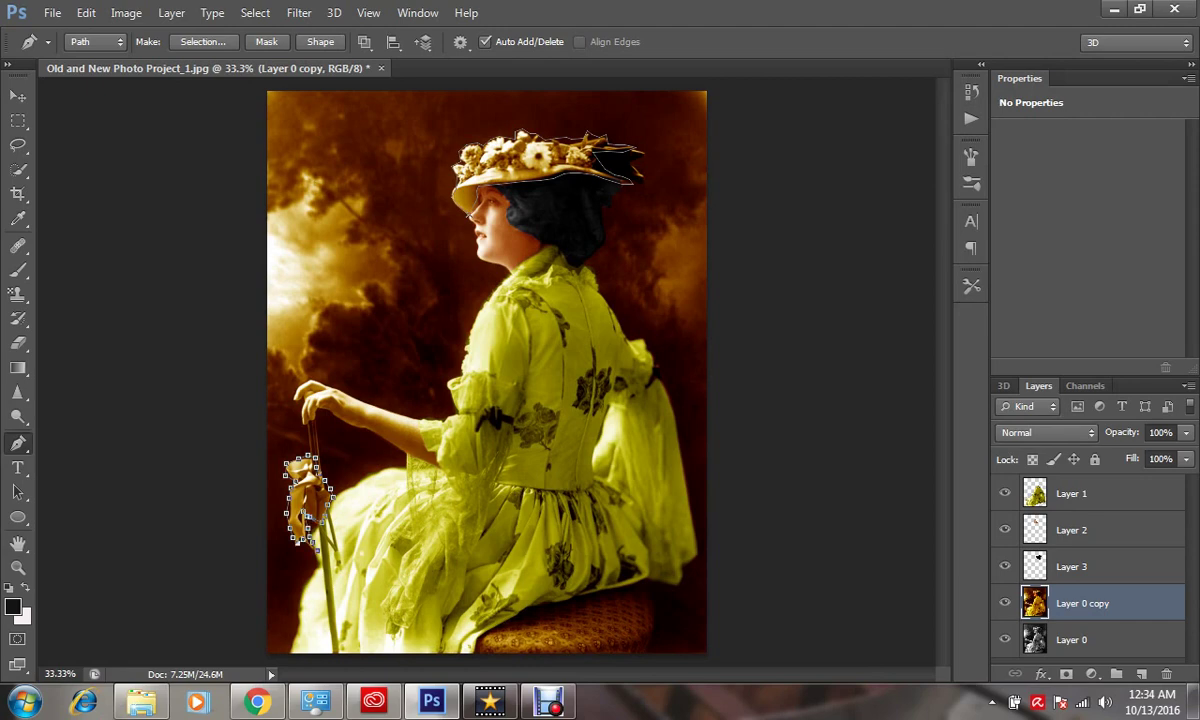
Check the bow path's options and make Layer 0 the working layer
right_click(294, 505)
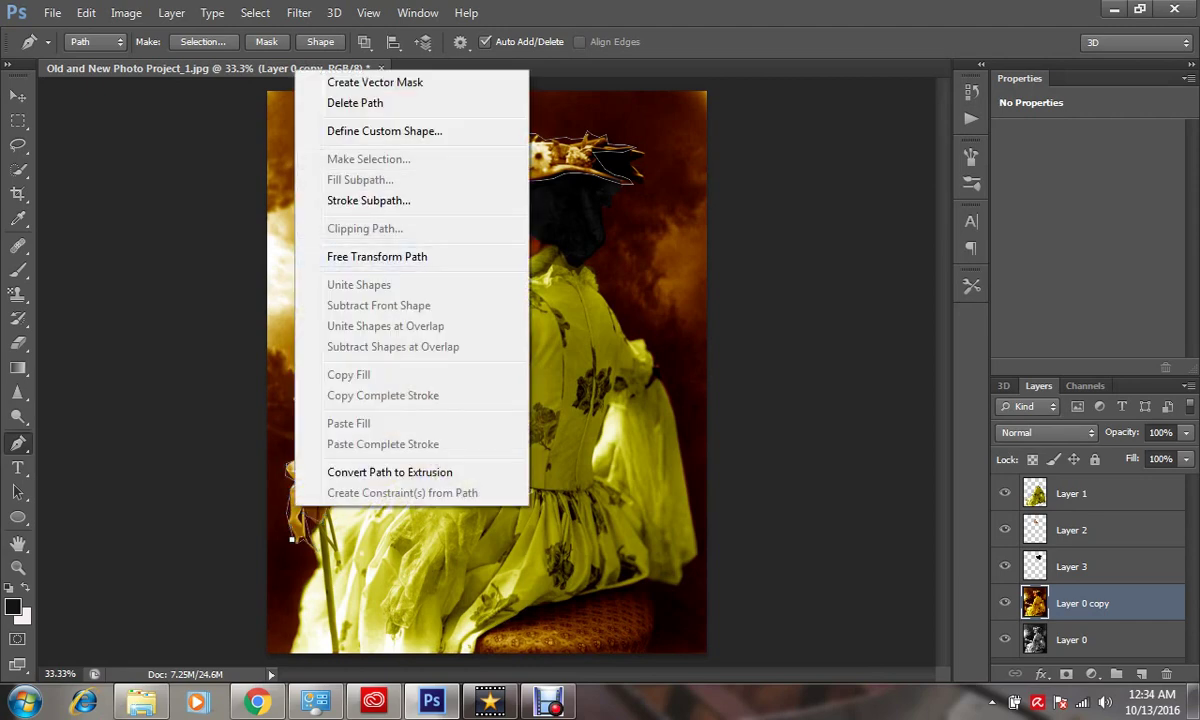
key(Escape)
double_click(1140, 603)
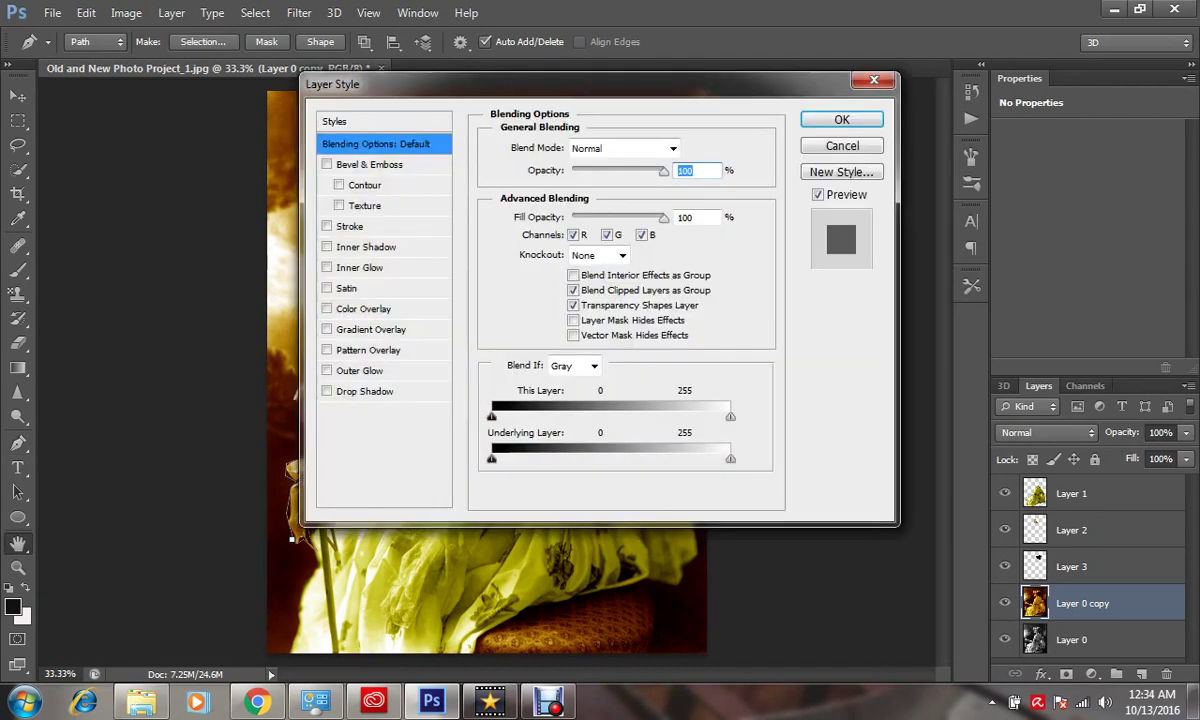
key(Escape)
right_click(294, 505)
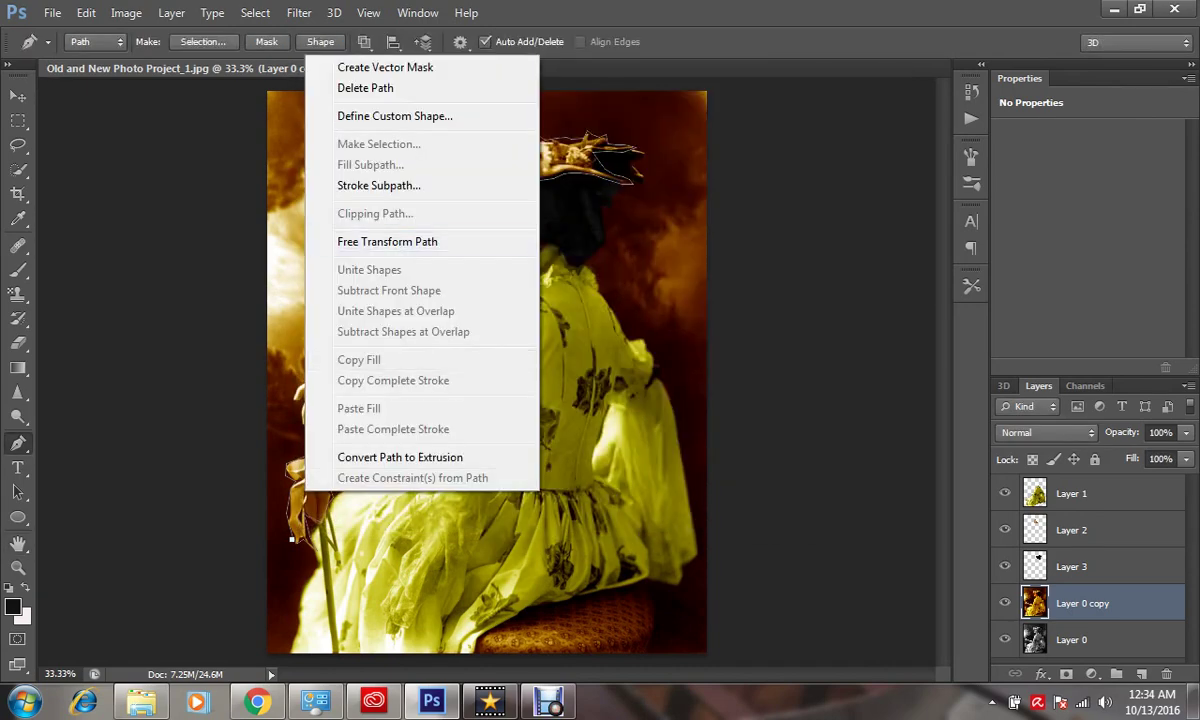
key(Escape)
key(Escape)
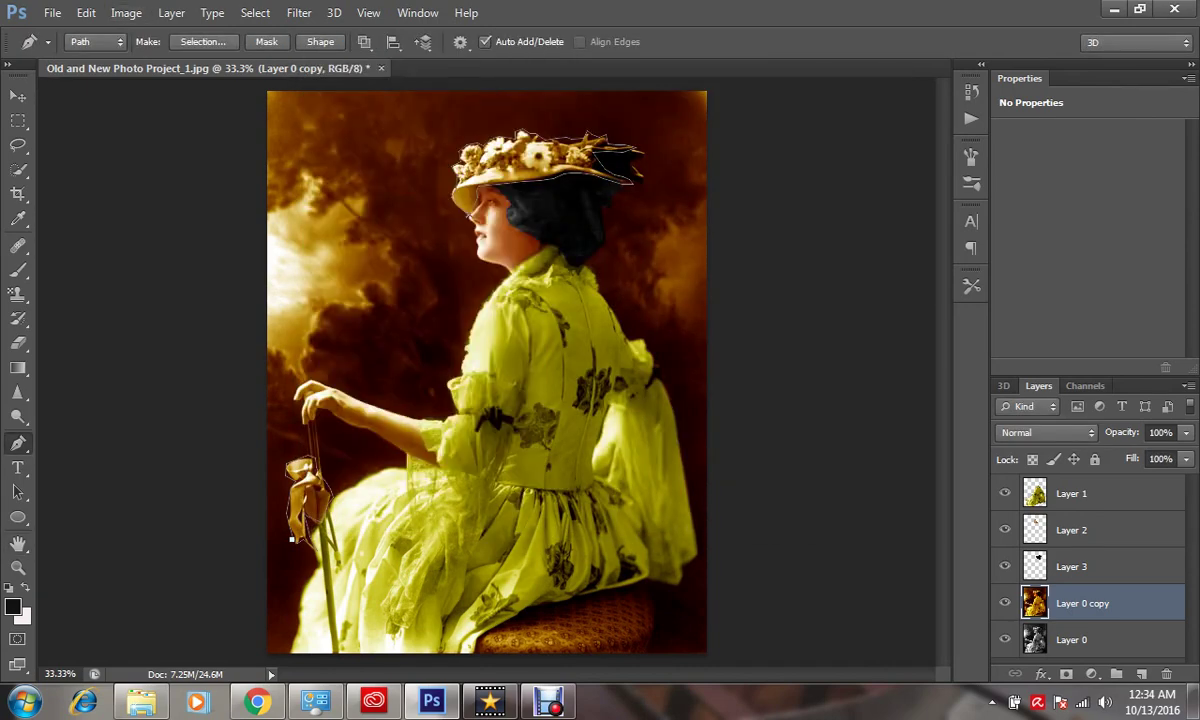
double_click(1130, 639)
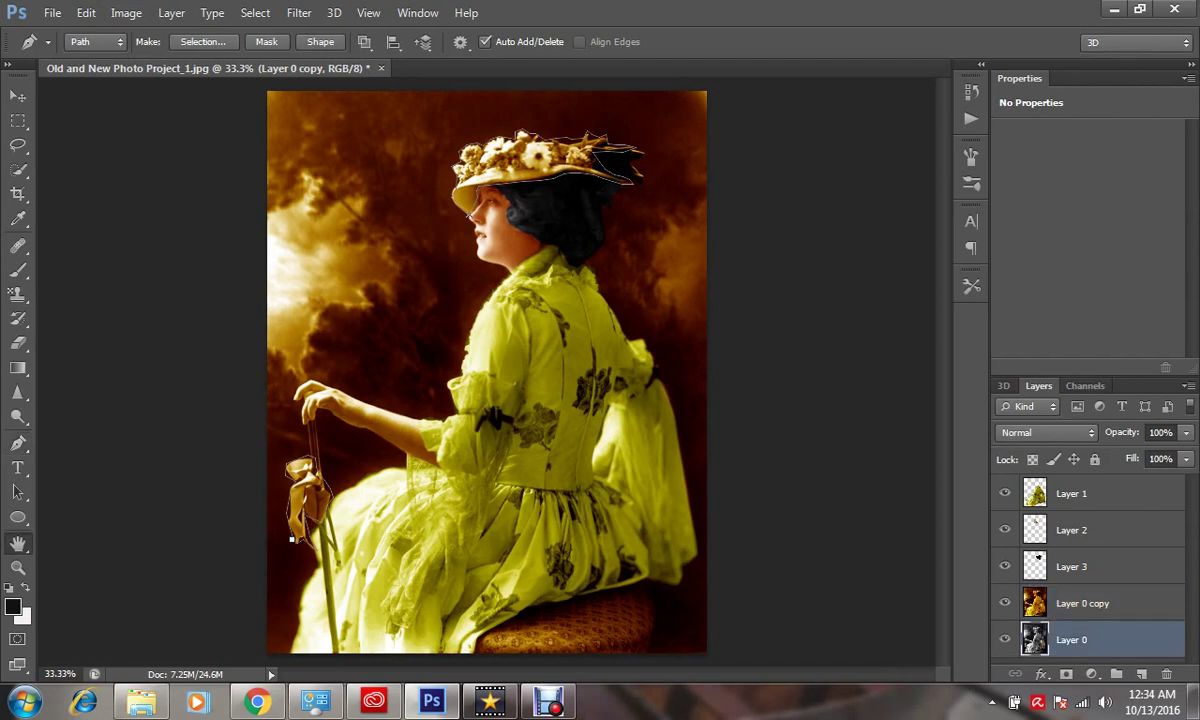
key(Return)
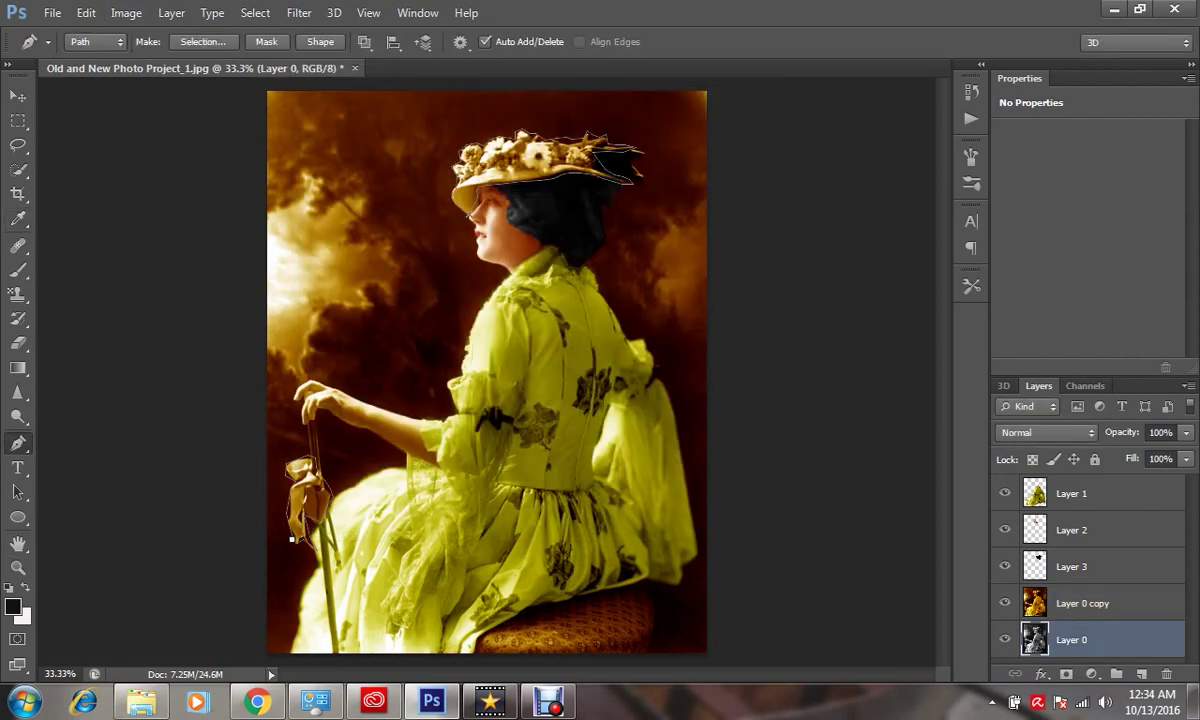
Turn the bow path into a 1.5 px feathered selection and try a Color Balance
right_click(281, 53)
click(359, 142)
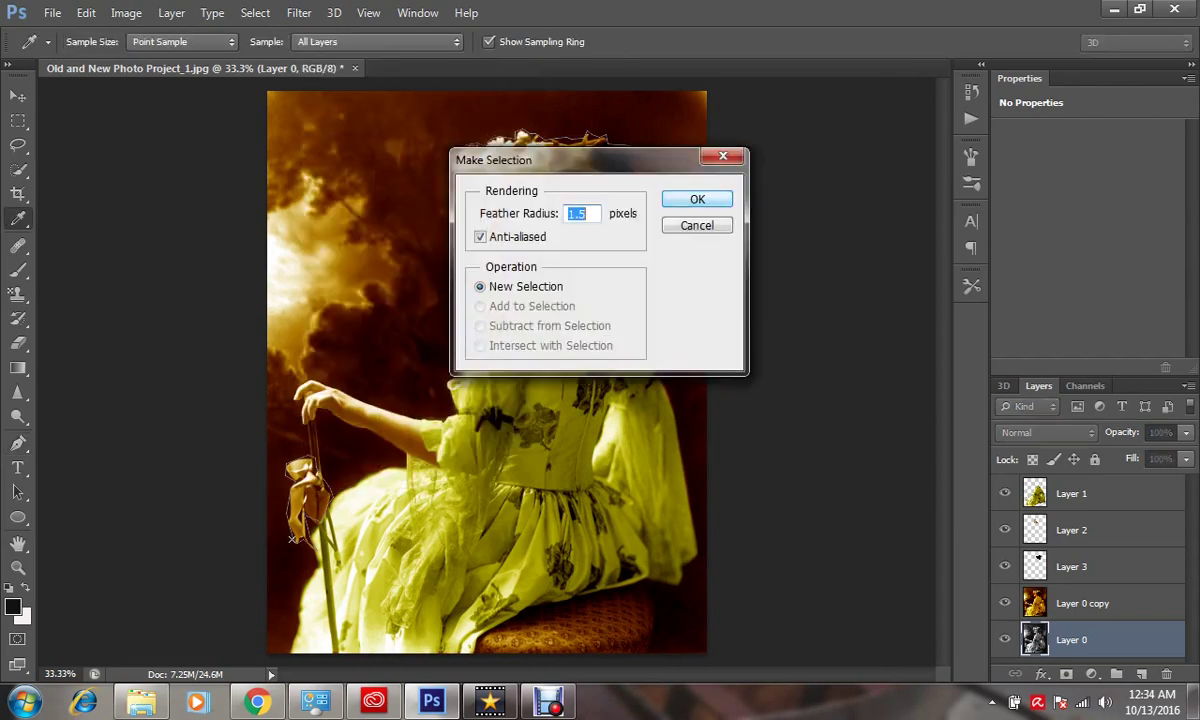
key(Return)
click(126, 13)
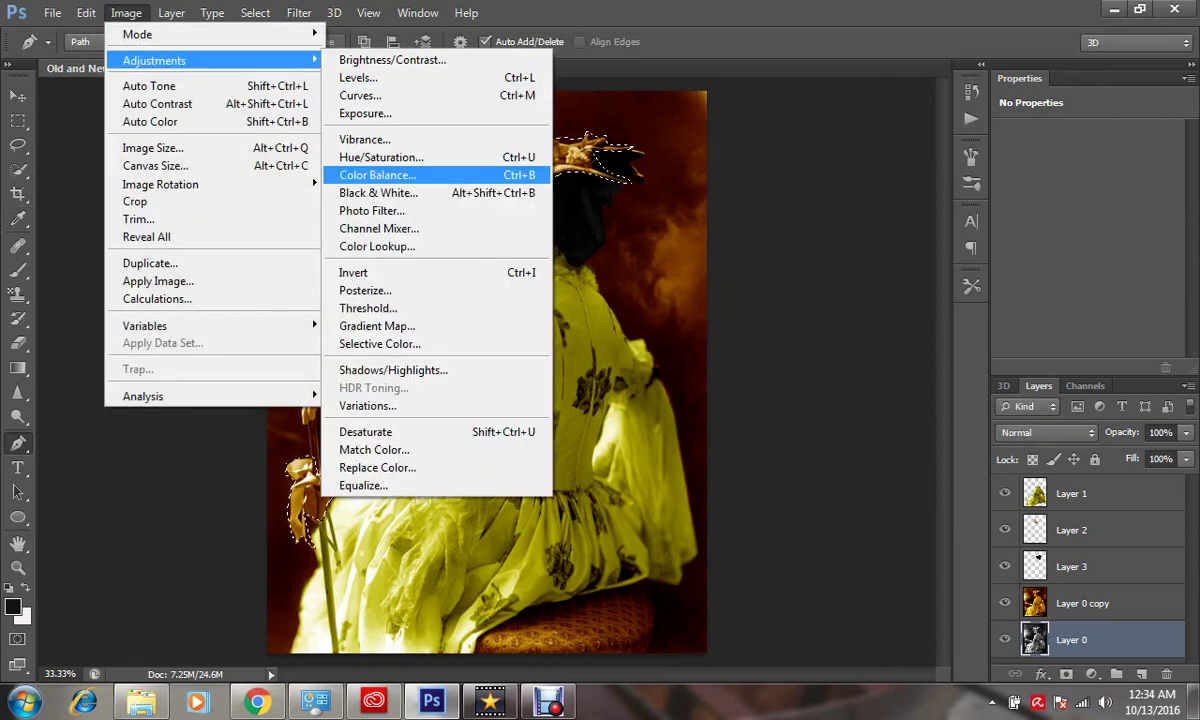
click(430, 175)
key(Tab)
key(Tab)
text(+45)
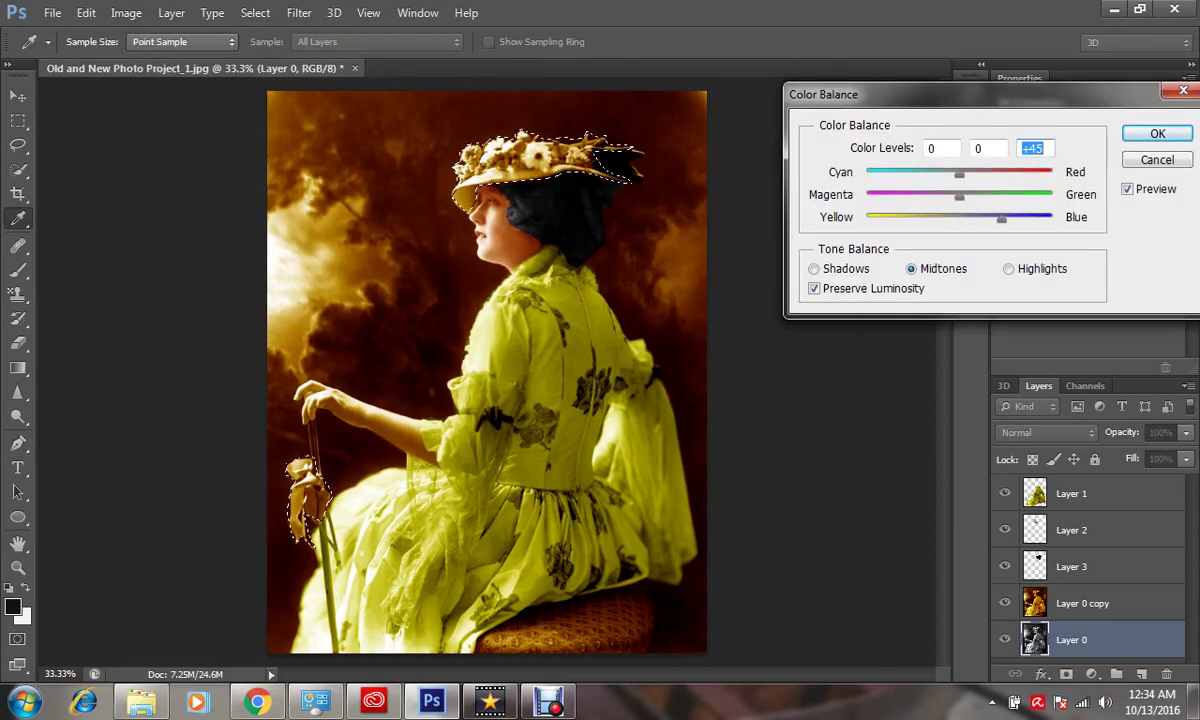
key(Tab)
text(-77)
key(ctrl+1)
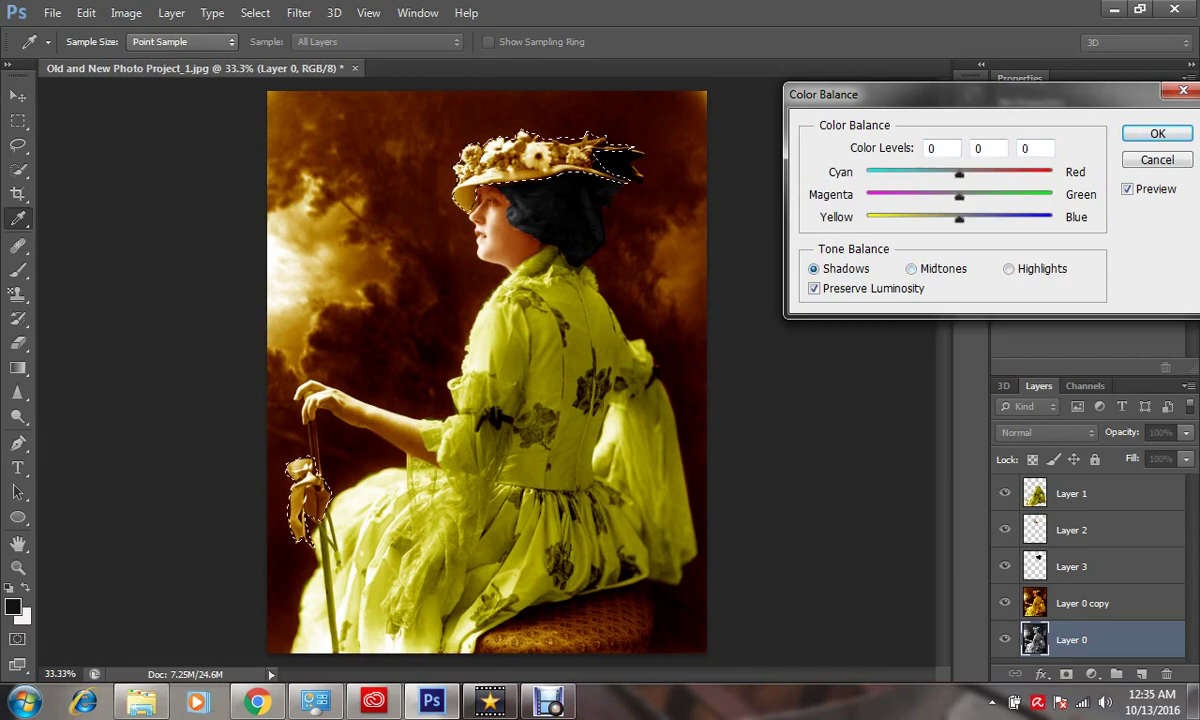
key(Return)
Make Layer 0 copy active and reopen Color Balance for the hat and bow
key(p)
key(alt+bracketright)
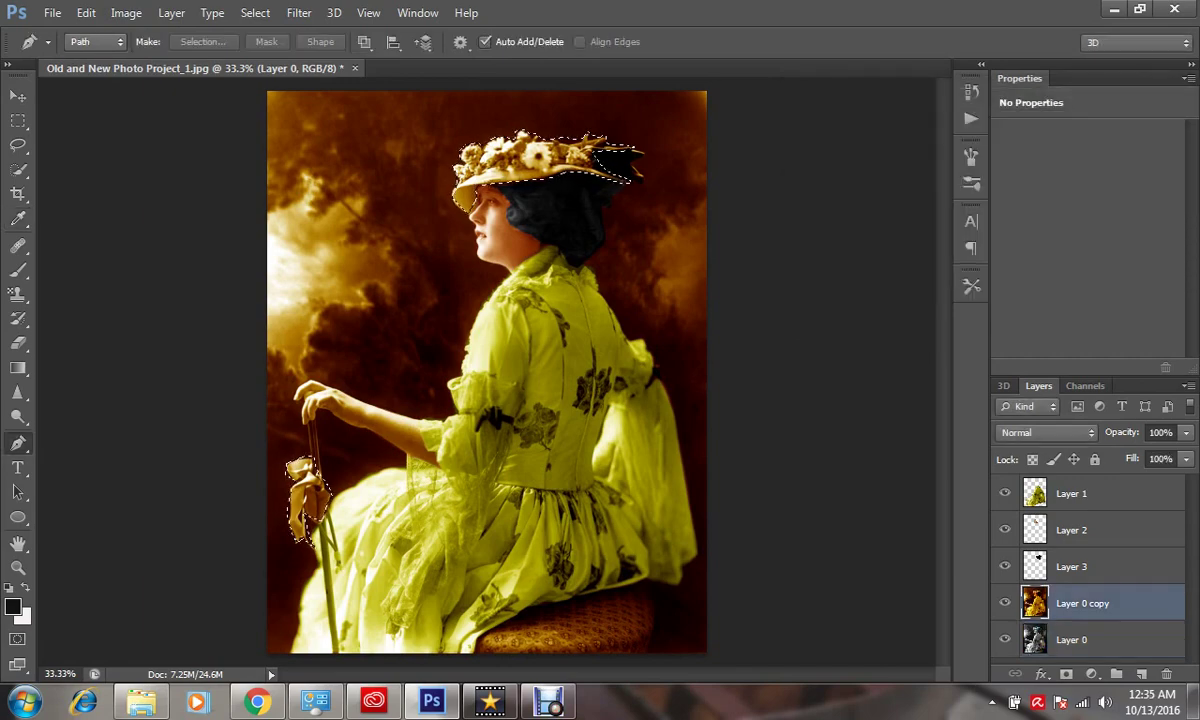
double_click(1080, 603)
key(Escape)
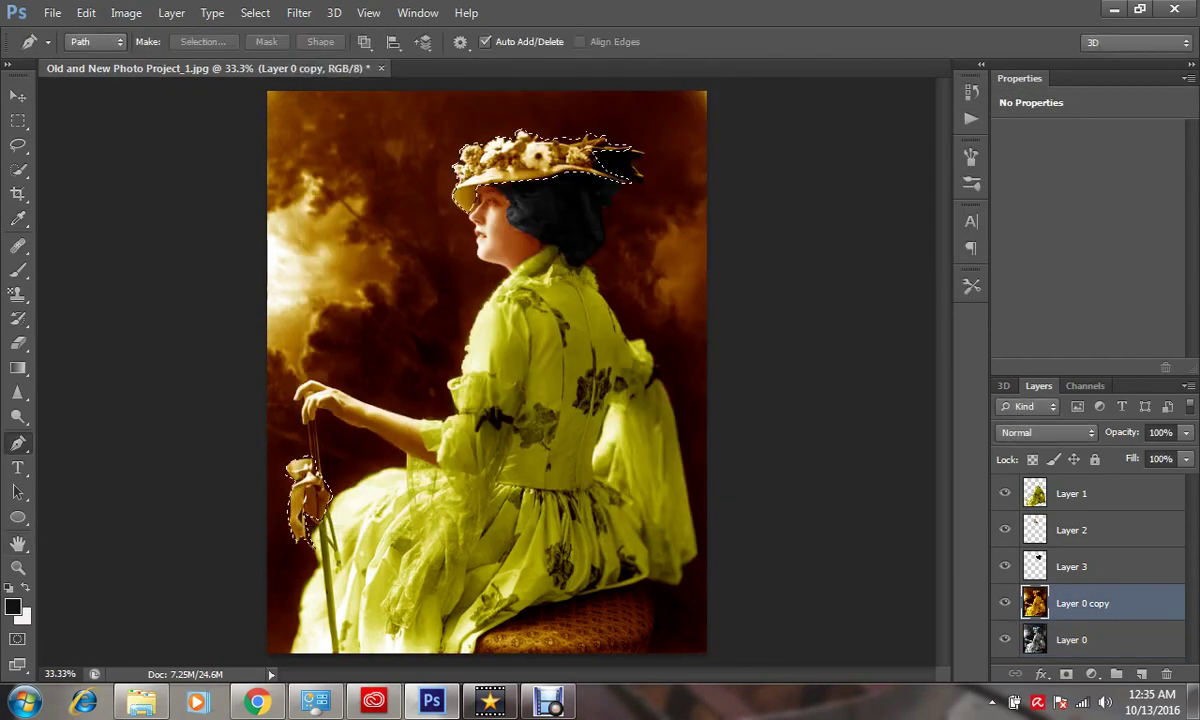
right_click(289, 460)
click(126, 12)
click(126, 12)
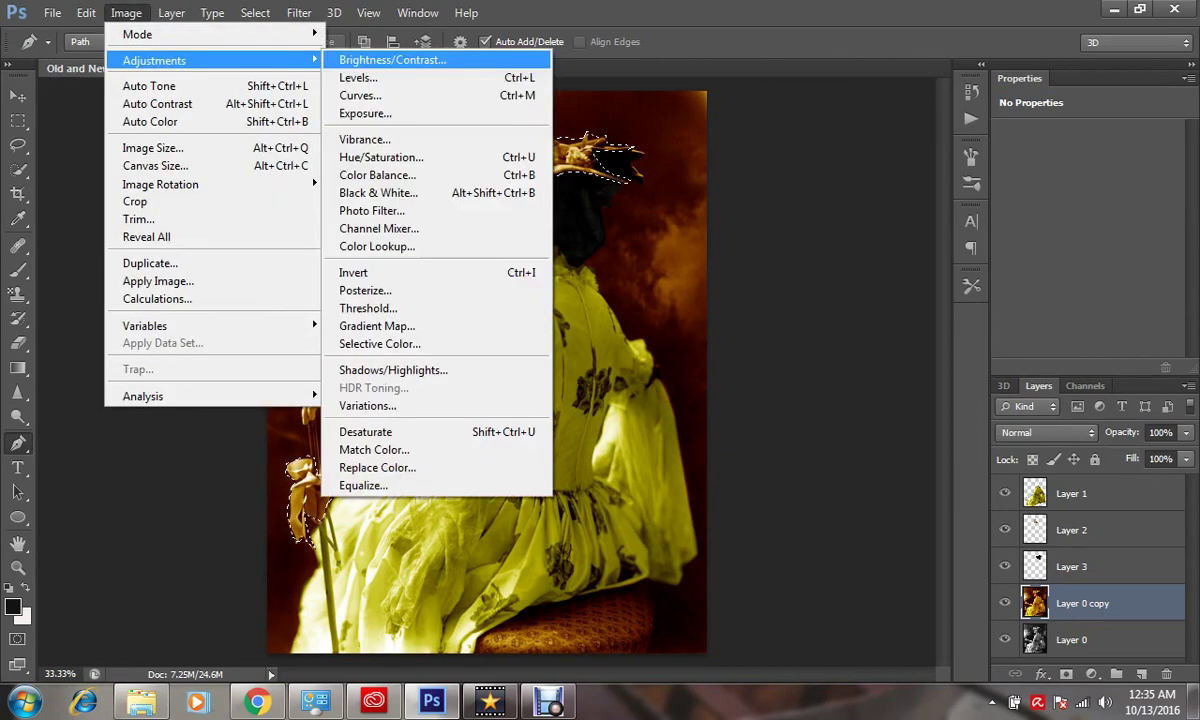
click(377, 175)
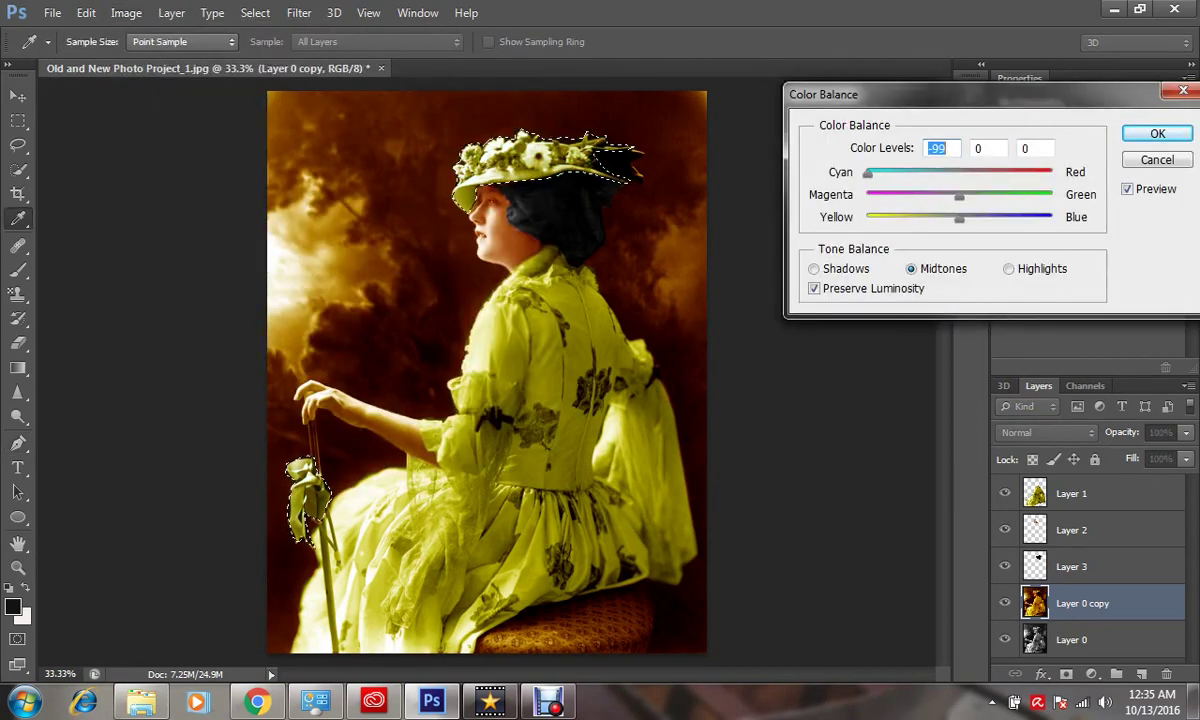
Color the hat and bow orange with Color Balance +80, -10, -94, deselect, add a new layer
key(Tab)
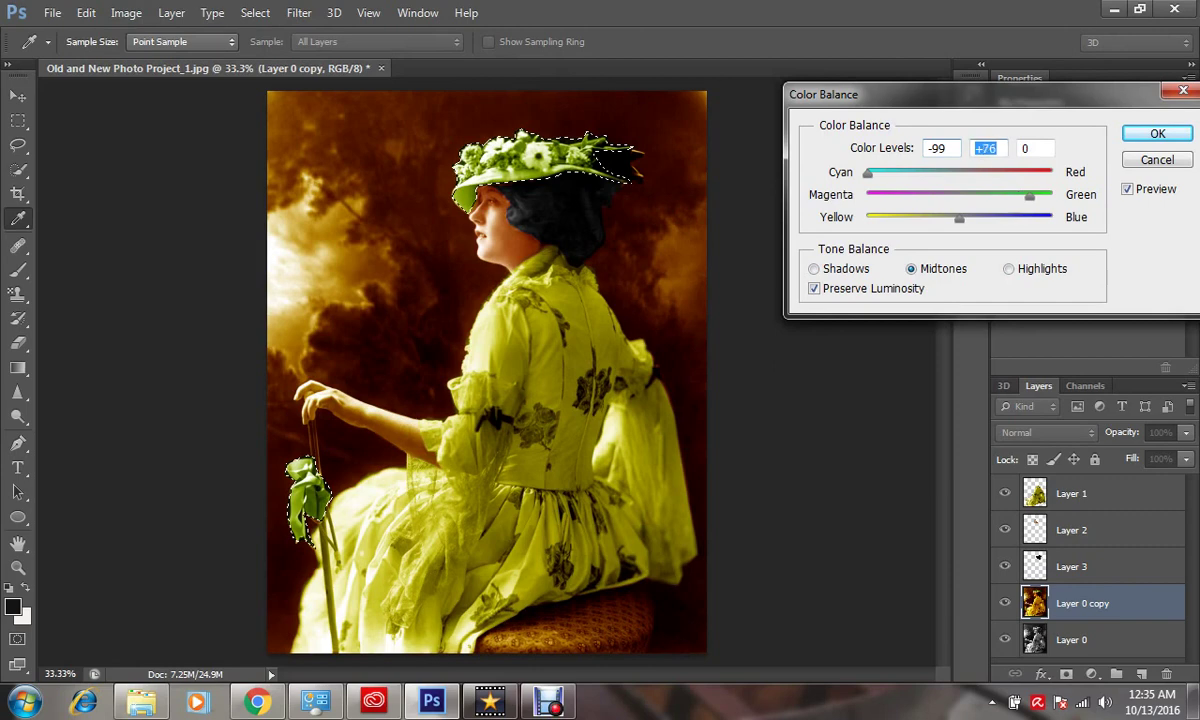
drag(959, 194, 1037, 194)
key(Tab)
text(-74)
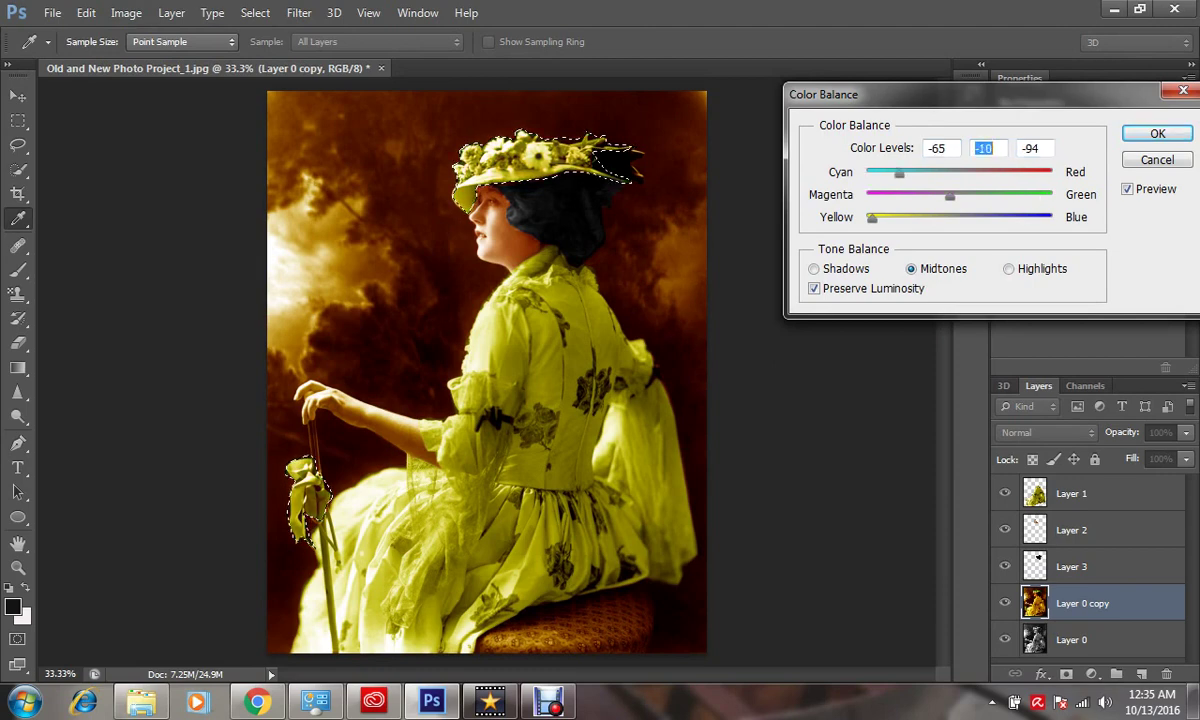
drag(880, 139, 972, 164)
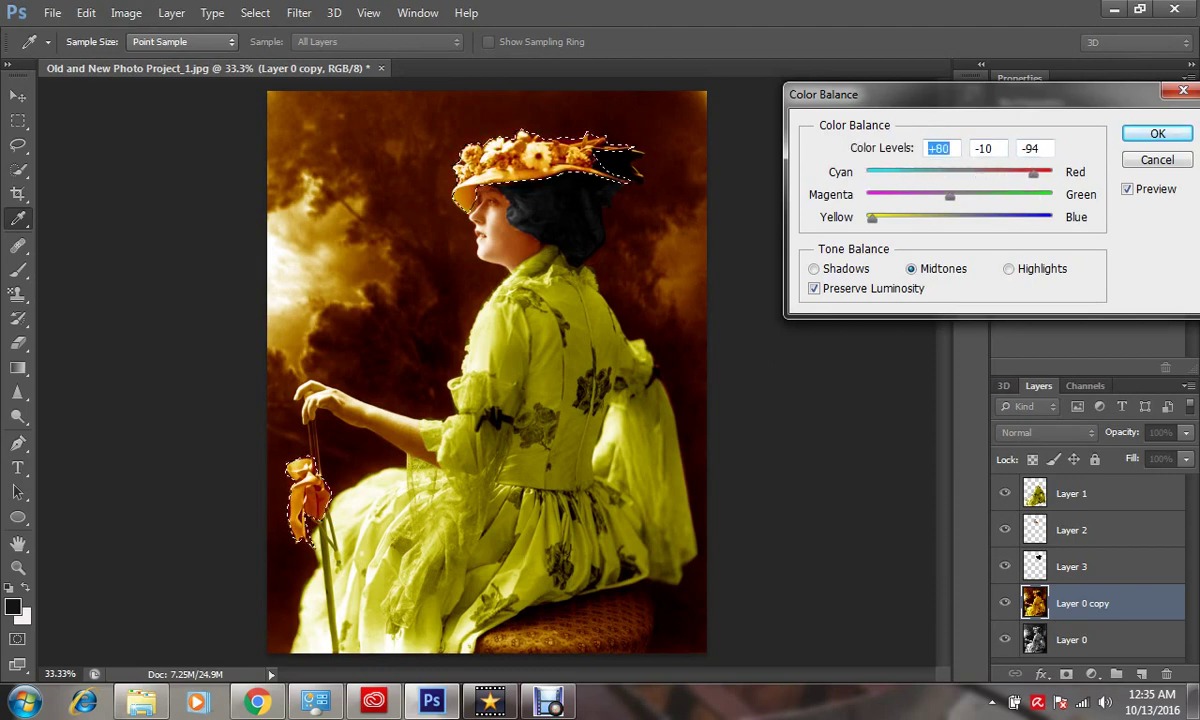
key(Return)
key(p)
key(ctrl+d)
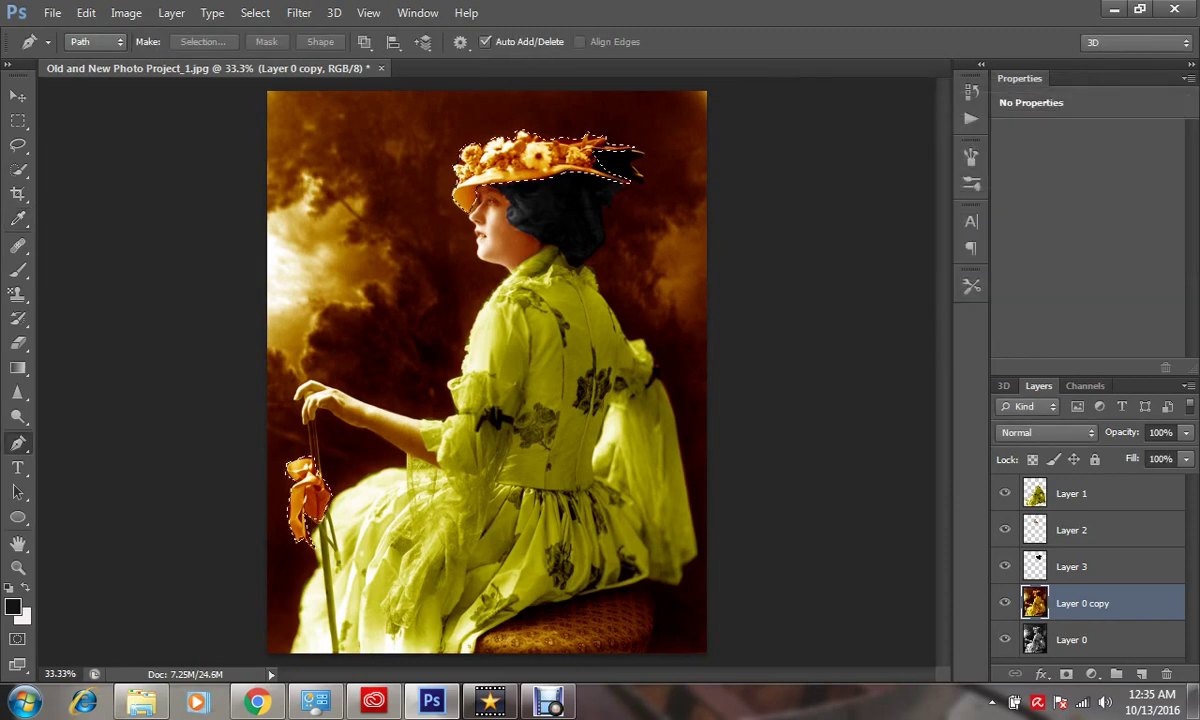
key(ctrl+shift+alt+n)
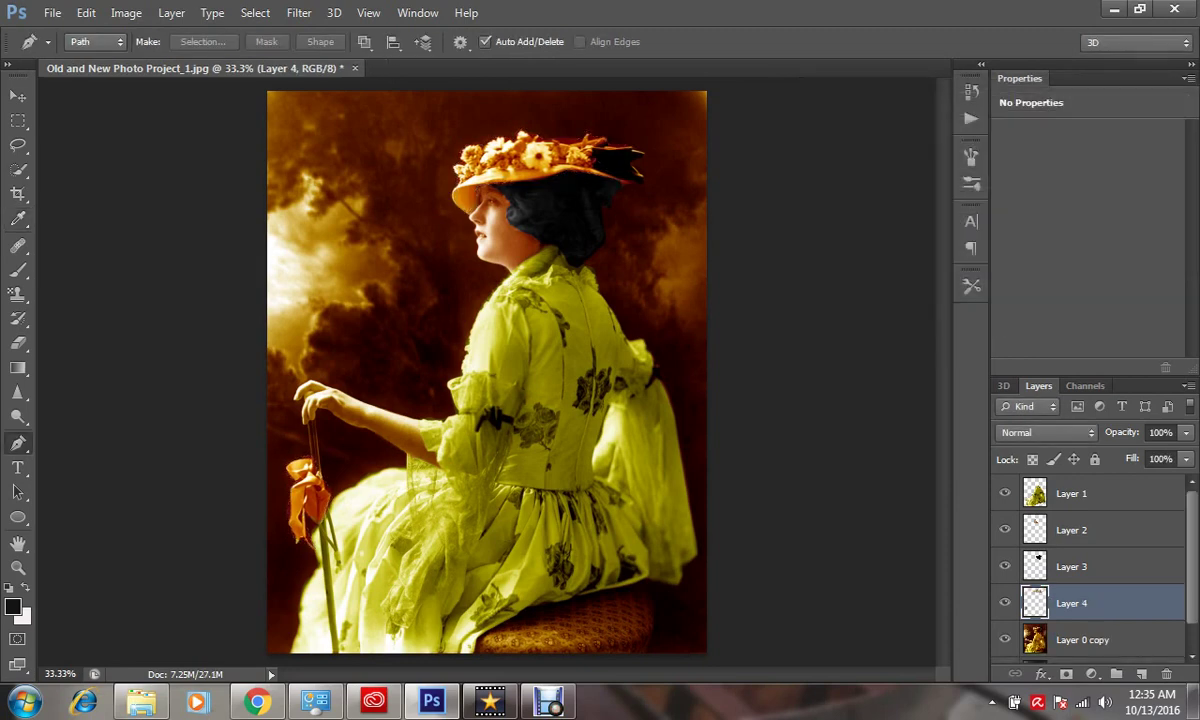